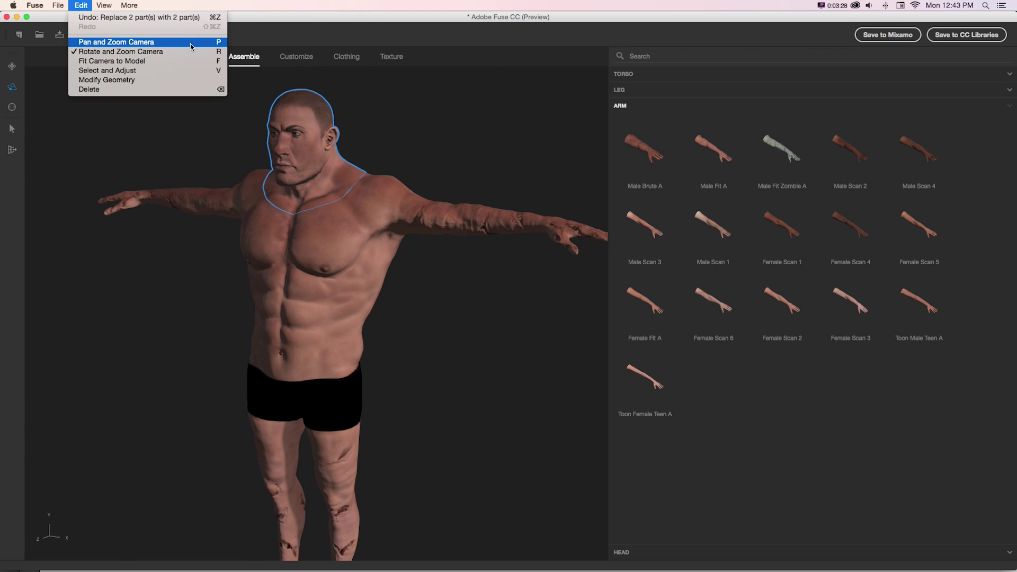
Inspect the character's head and chest up close in shaded and wireframe display, panning and rotating the camera
left_click(190, 43)
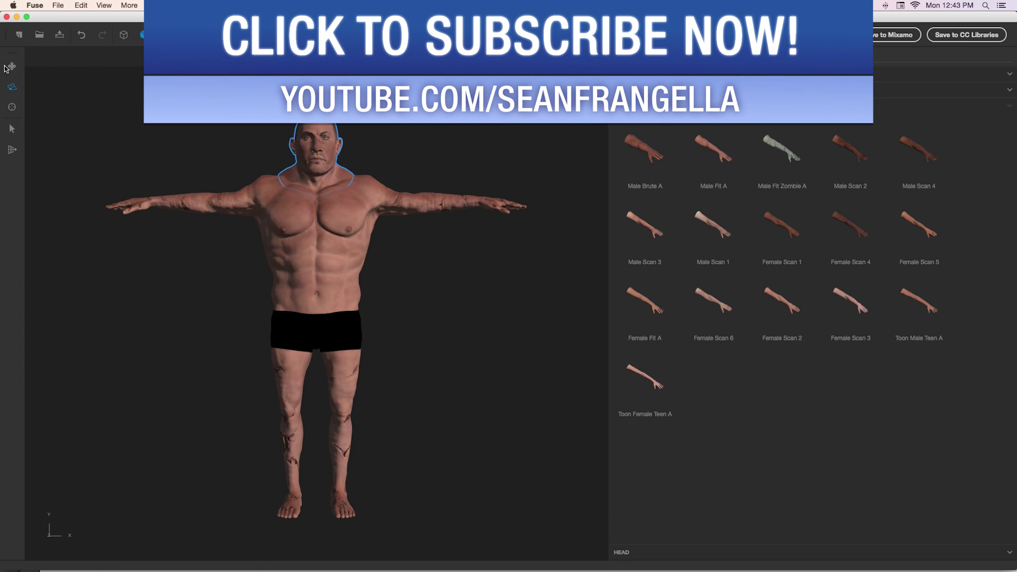
left_click(10, 67)
scroll(396, 282, "up", 5)
left_click_drag(377, 137, 375, 211)
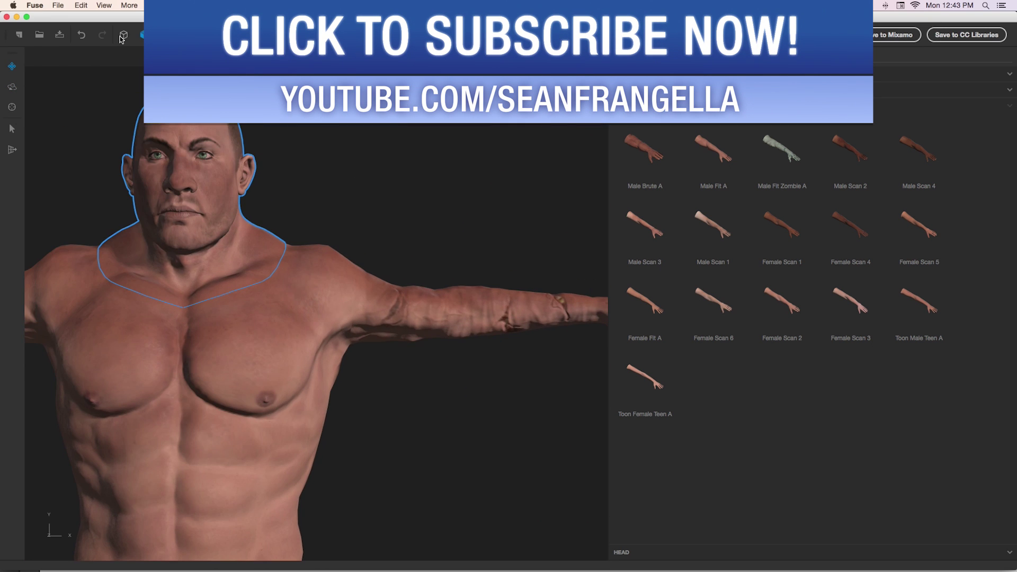
left_click(124, 35)
left_click_drag(422, 140, 422, 108)
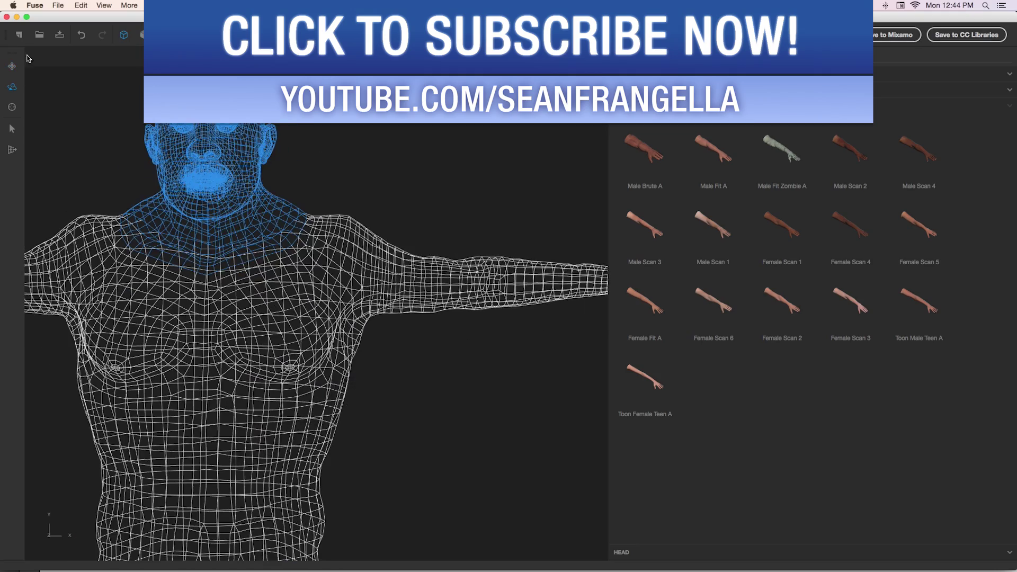
left_click(12, 86)
left_click_drag(466, 180, 421, 179)
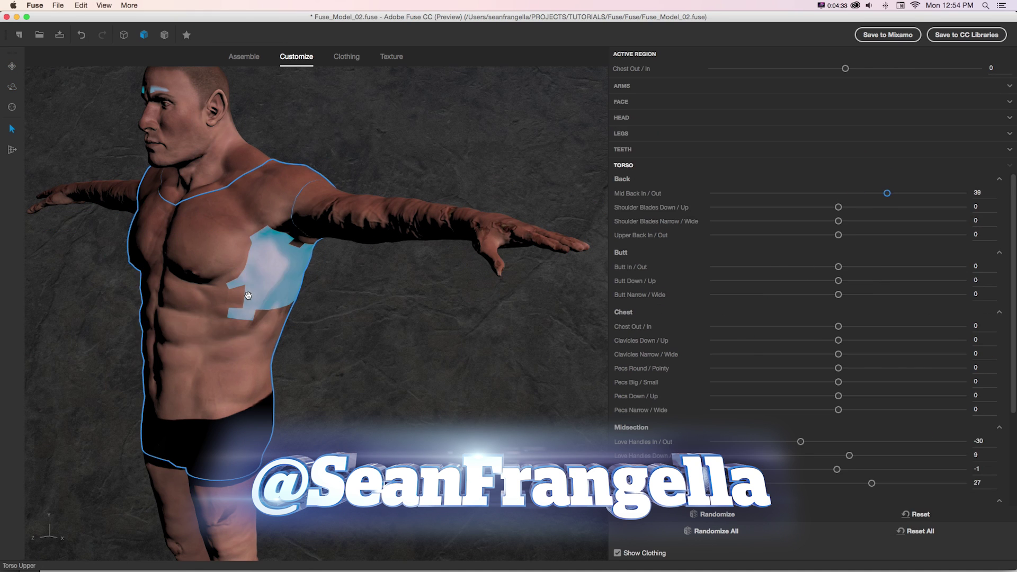
Try randomizing the torso shape and the whole character, undoing each attempt
left_click(717, 514)
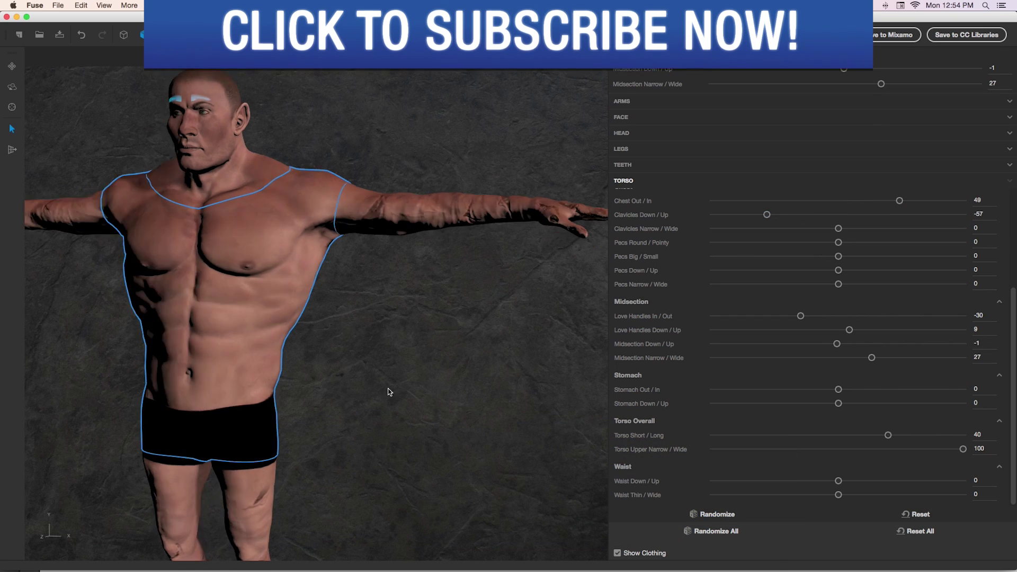
key("super+z")
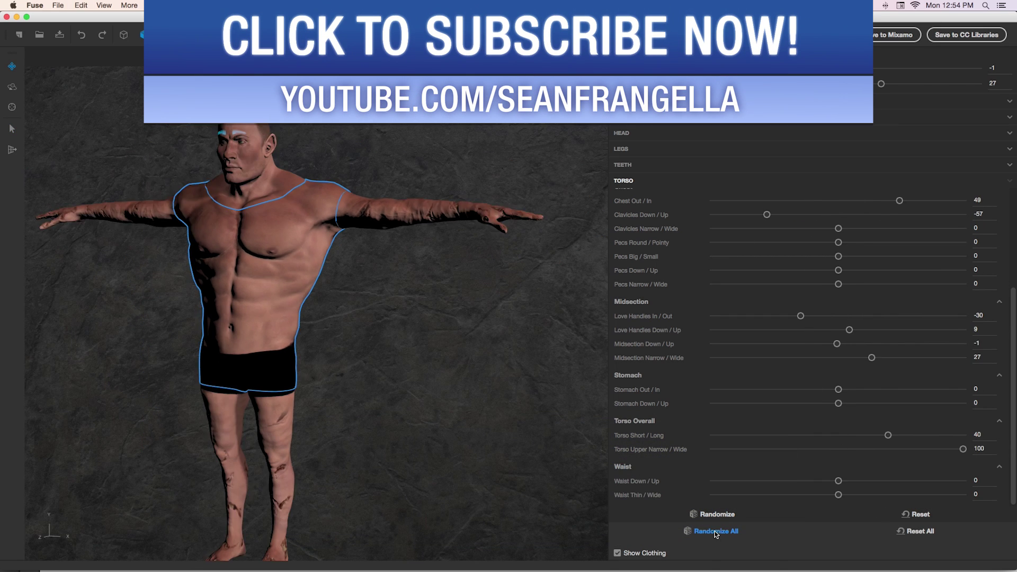
left_click(716, 533)
key("super+z")
Reshape the front diagonal region of the skull on the model and make the inner brows narrower
scroll(586, 229, "up", 5)
left_click(12, 129)
middle_click_drag(372, 209, 391, 172)
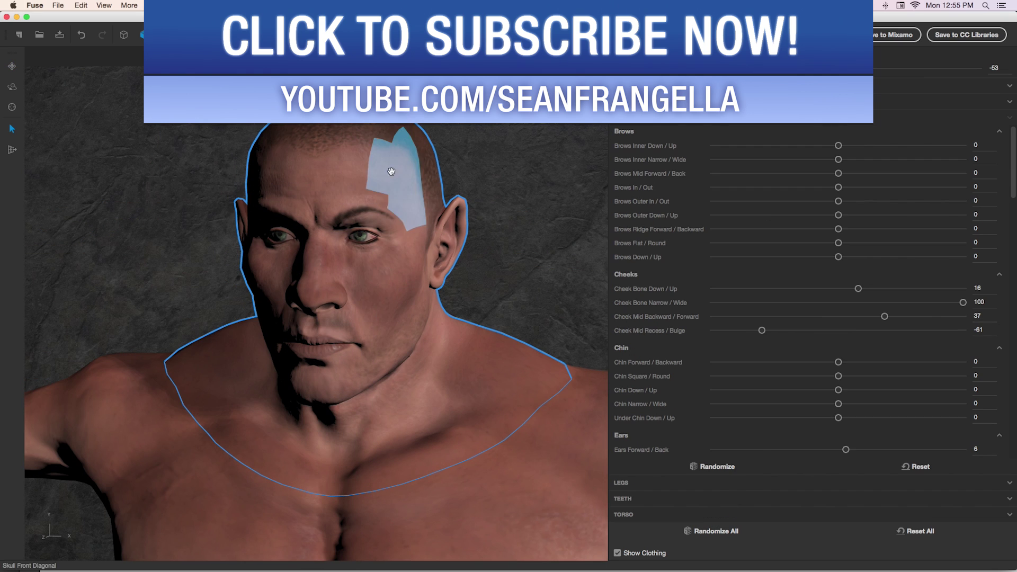
scroll(388, 270, "up", 3)
left_click_drag(838, 161, 726, 161)
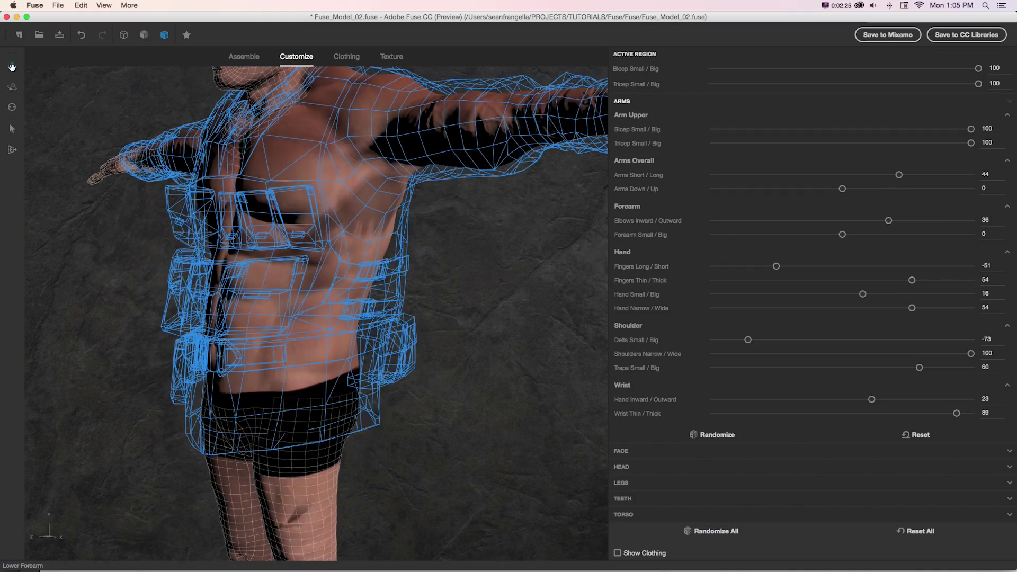
Dress the character in the Tactical Response top, blue jeans and brown shoes, and show the available hairstyles
left_click(346, 56)
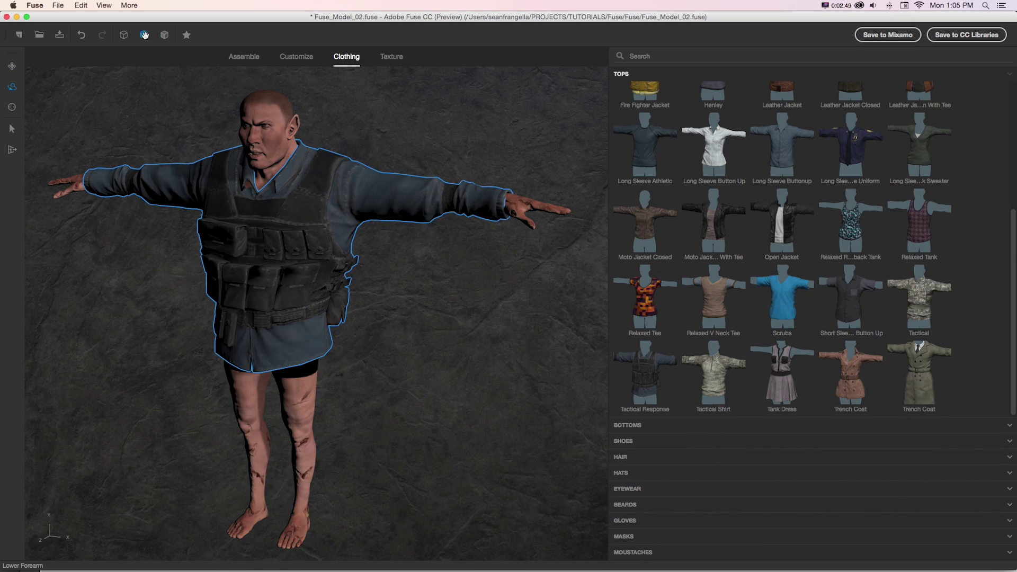
left_click(627, 425)
left_click(661, 211)
left_click(651, 151)
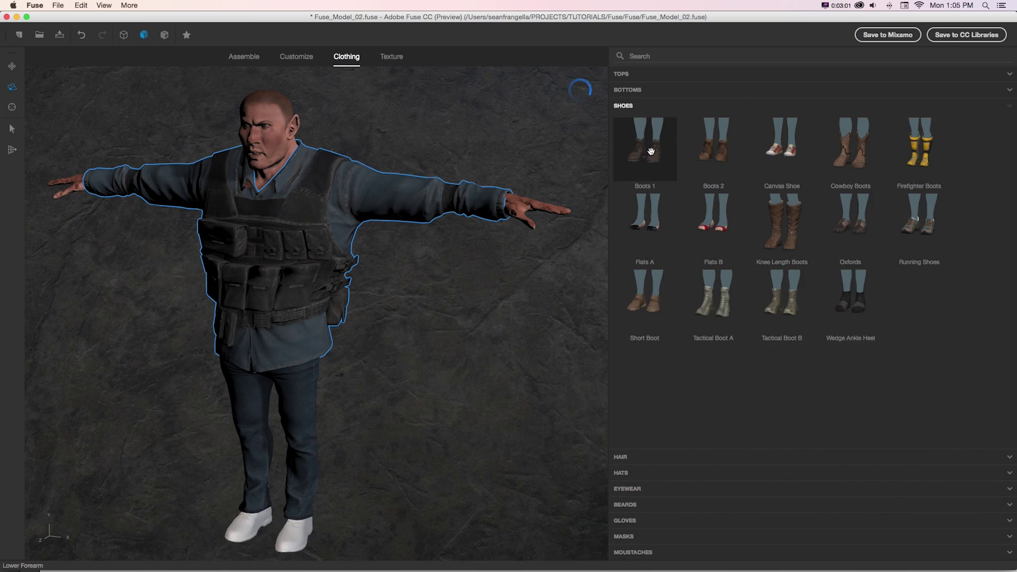
left_click(621, 457)
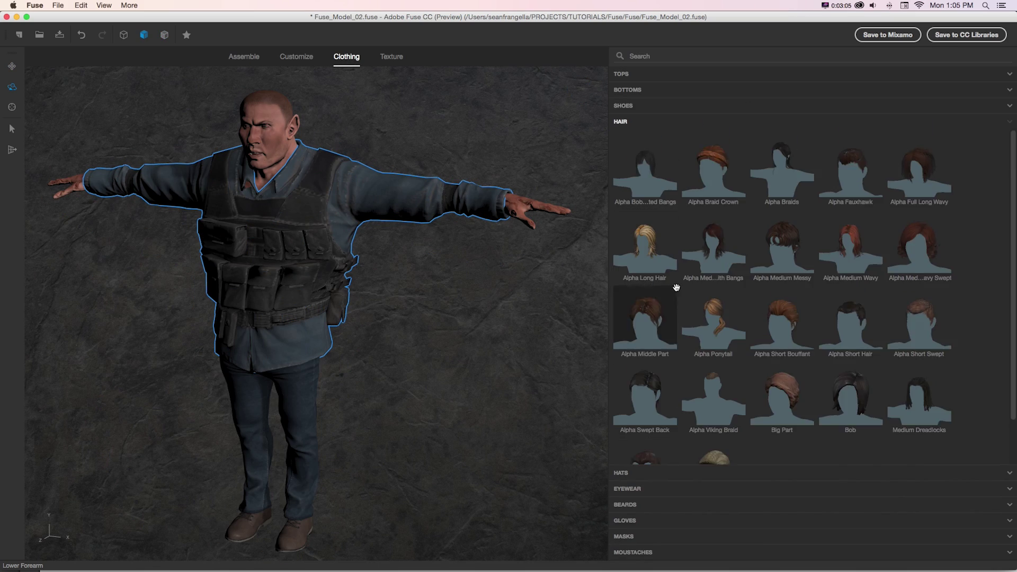
left_click(675, 288)
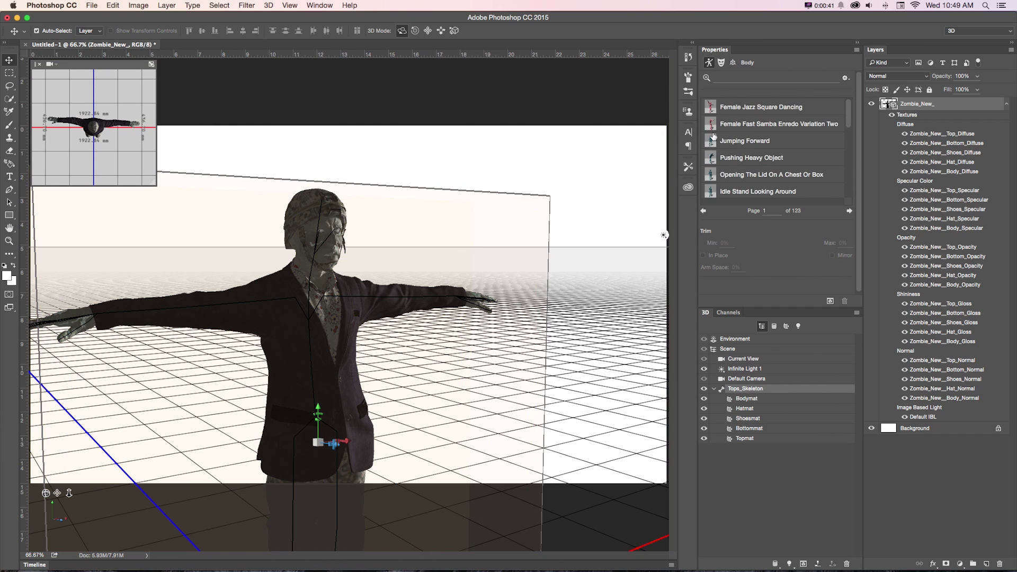
Switch to Photoshop and apply a body animation from the animation list to the Zombie_New_ skeleton
left_click_drag(848, 114, 846, 162)
left_click(728, 154)
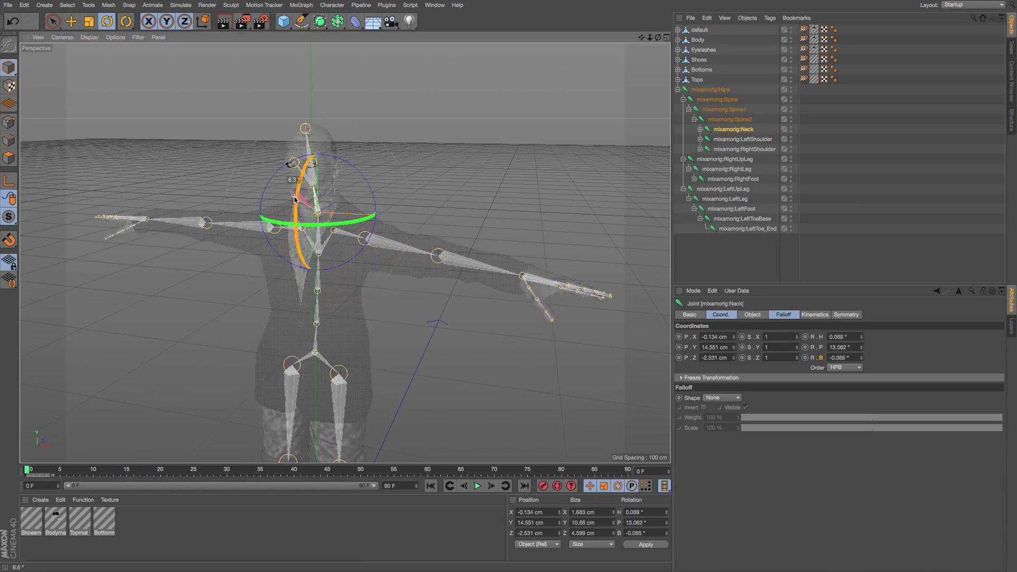
Switch to Cinema 4D and select the rig's RightArm and RightForeArm joints with the Rotate tool
left_click(274, 228)
left_click(206, 223)
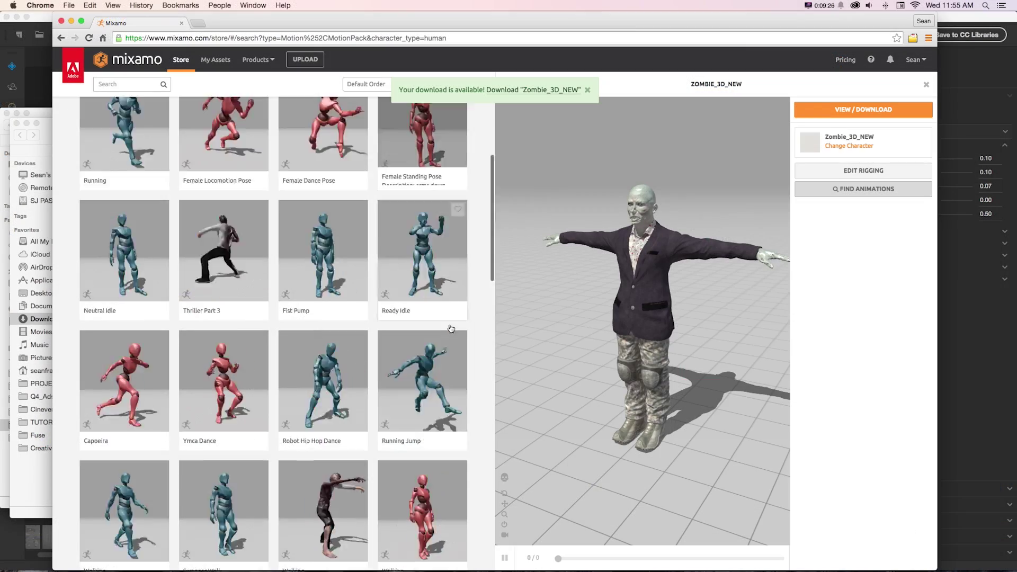
scroll(240, 530, "down", 10)
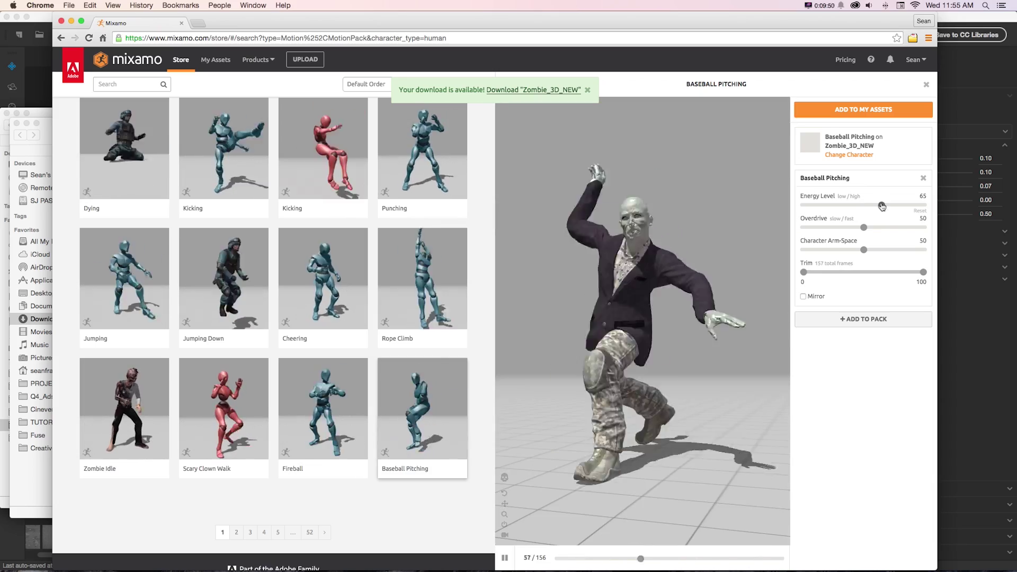
Switch to Mixamo and adjust the Character Arm-Space of the Baseball Pitching animation on Zombie_3D_NEW
left_click(864, 250)
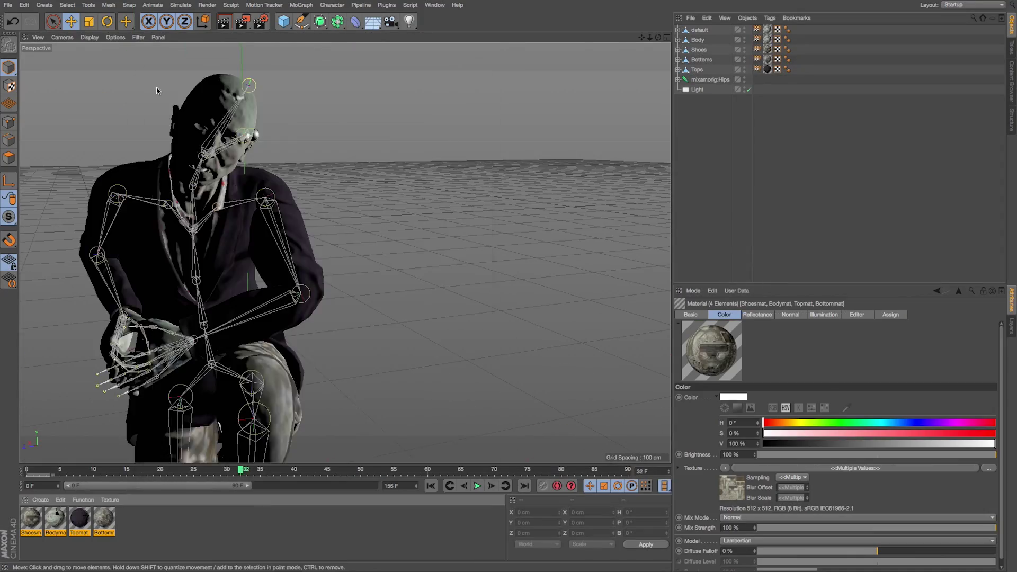
Switch to Cinema 4D, extend the timeline's preview range to 156 frames and scrub through the character's animation from several angles
left_click_drag(241, 470, 463, 468)
left_click_drag(345, 254, 424, 233, "alt")
left_click_drag(463, 470, 260, 470)
left_click_drag(248, 485, 376, 485)
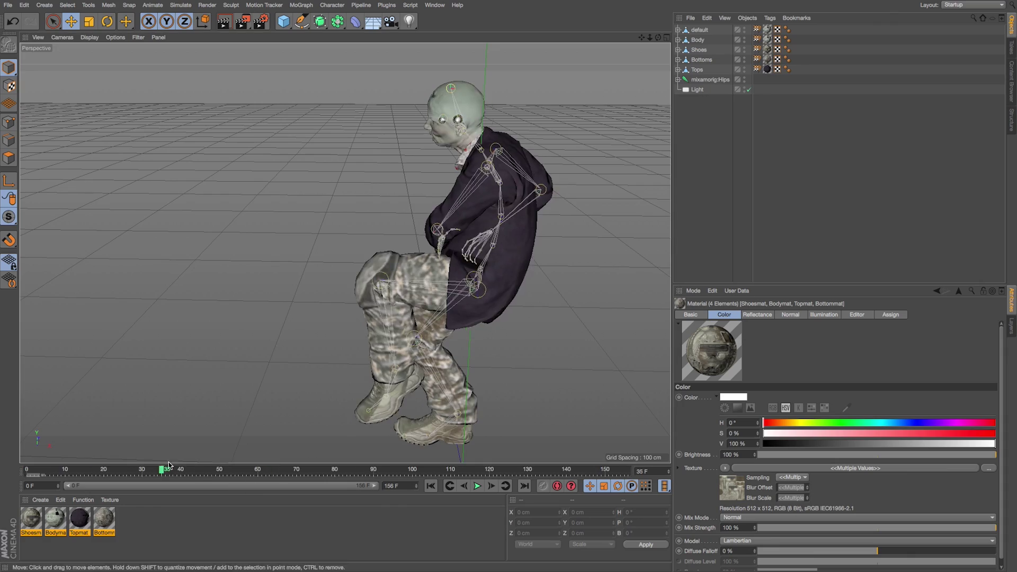
left_click_drag(164, 469, 120, 469)
left_click_drag(238, 254, 345, 253, "alt")
left_click_drag(120, 469, 331, 475)
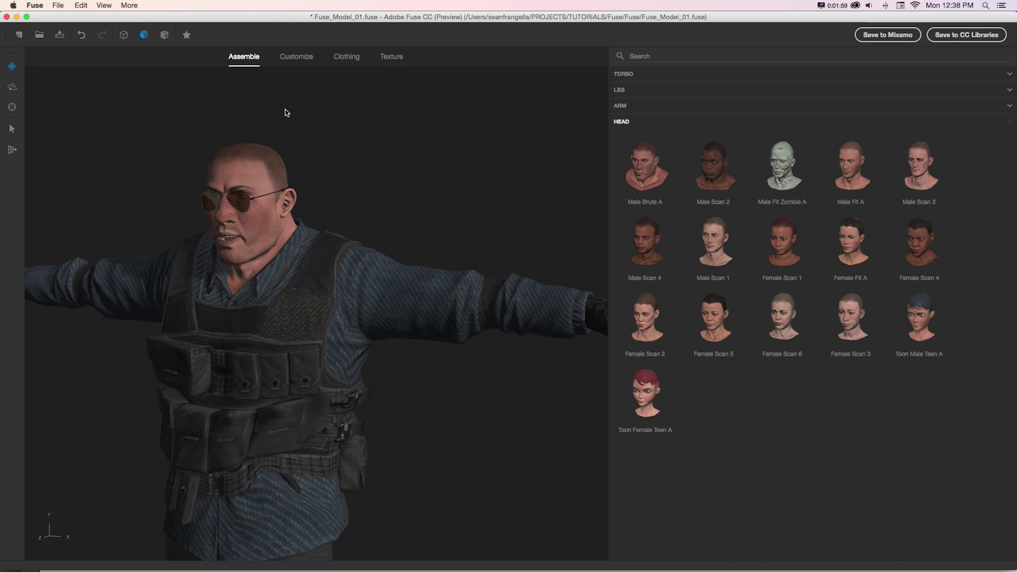
Switch to Fuse and look through the Customize, Clothing and Texture stages of the character, returning to Assemble
left_click(305, 59)
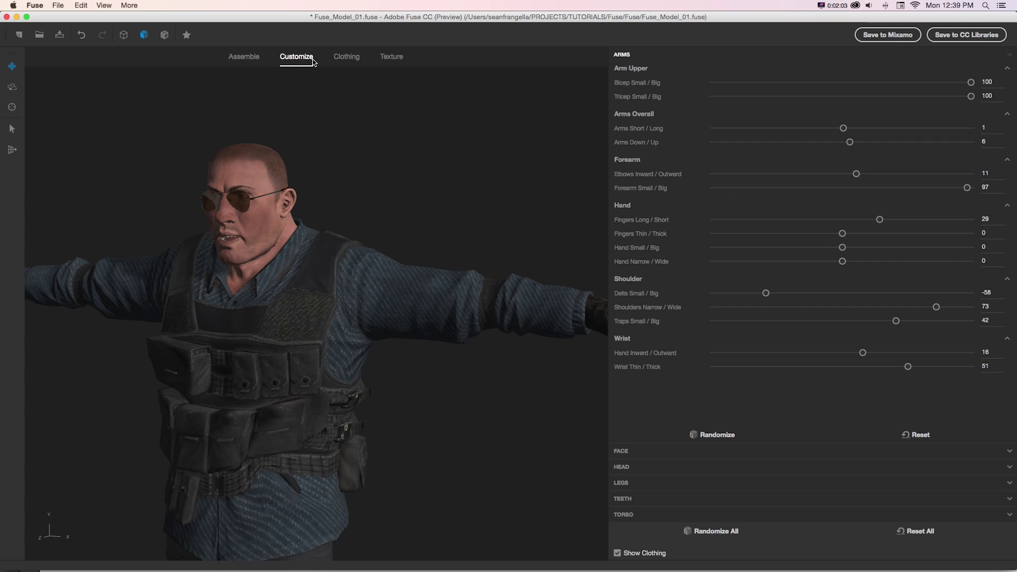
left_click(348, 58)
left_click(391, 58)
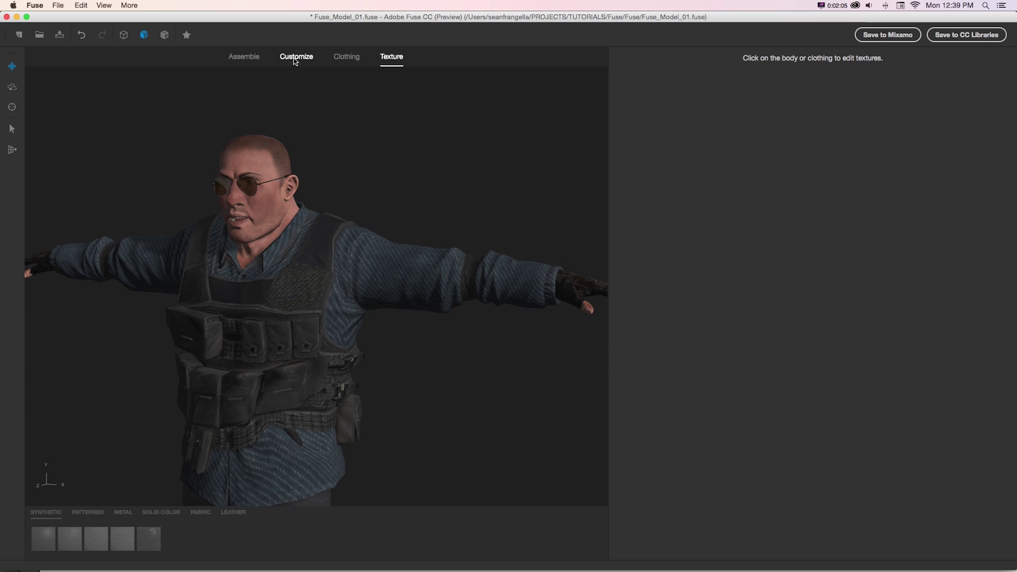
left_click(247, 58)
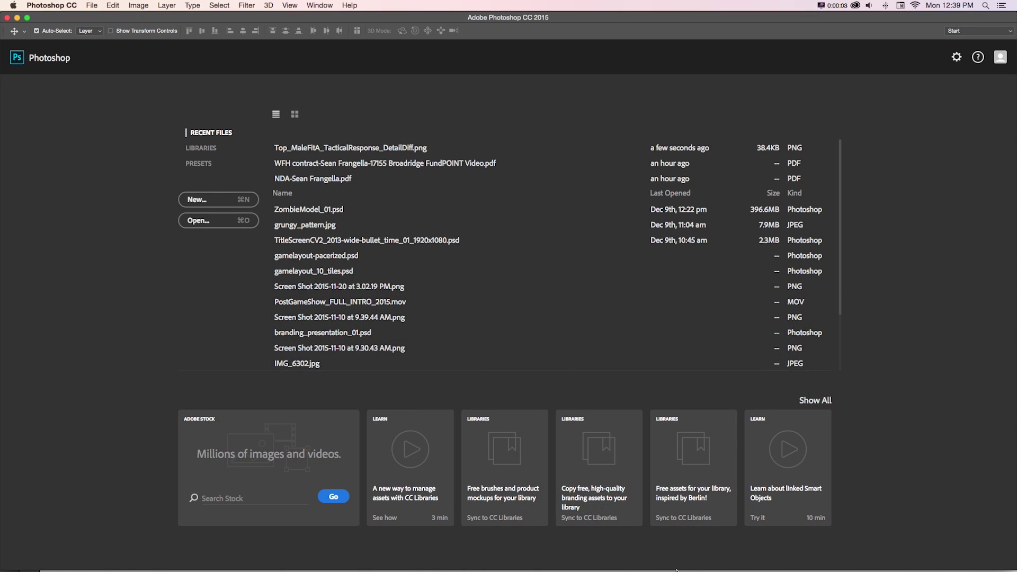
Launch Adobe Fuse CC from the Photoshop start screen
mouse_move(713, 568)
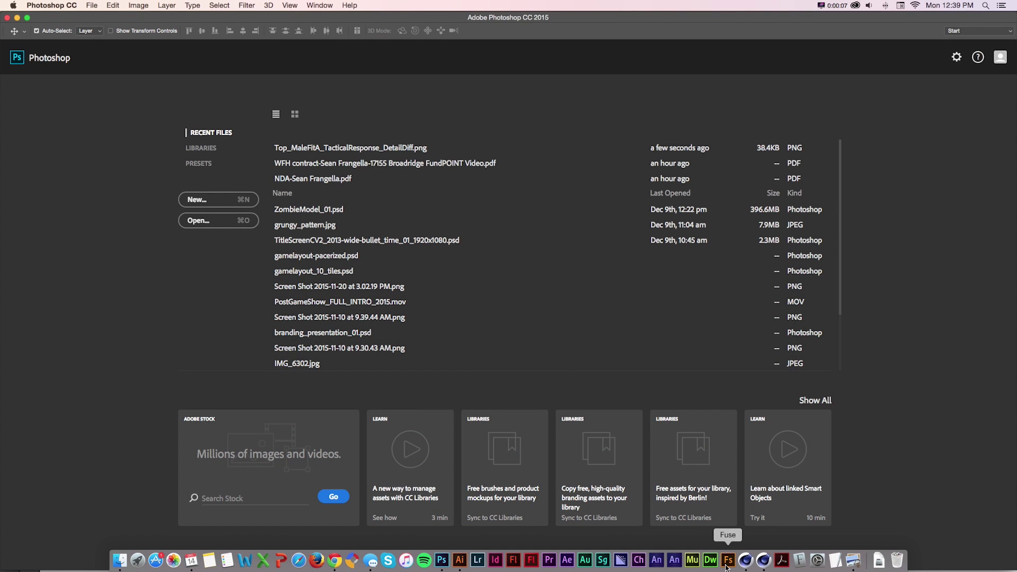
left_click(728, 561)
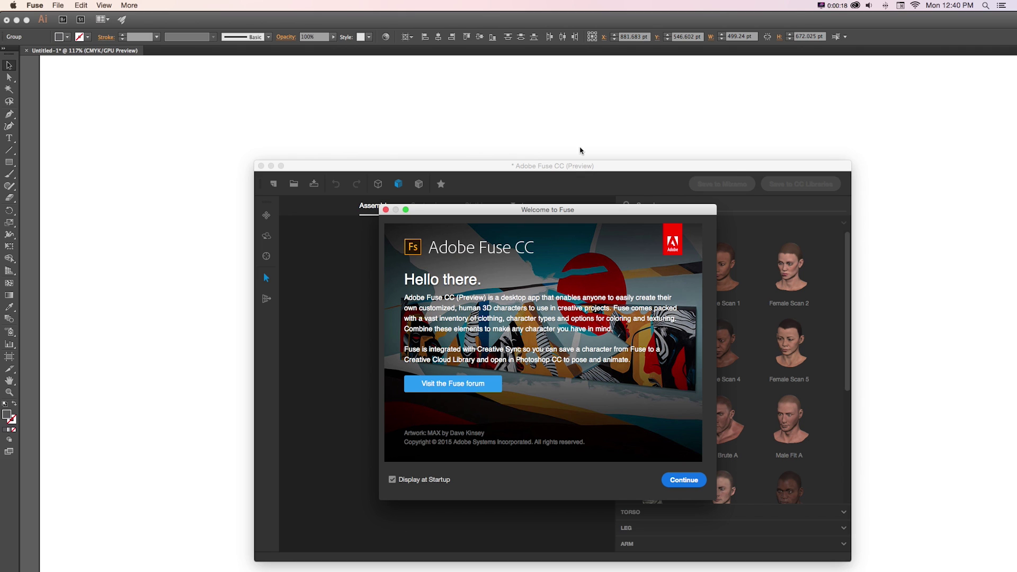
Look through the installed and additional applications listed in Creative Cloud
left_click(855, 5)
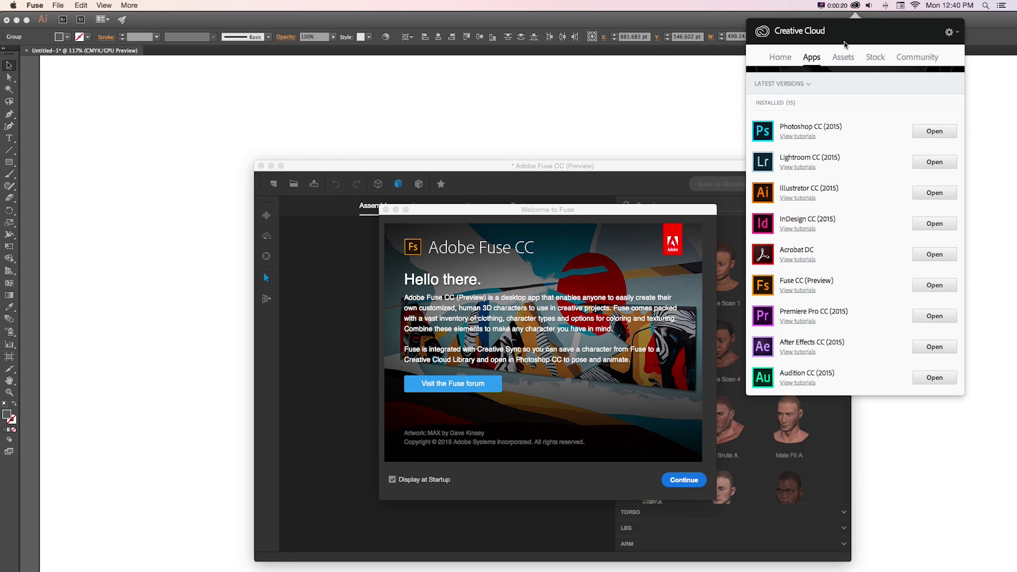
scroll(891, 168, "down", 10)
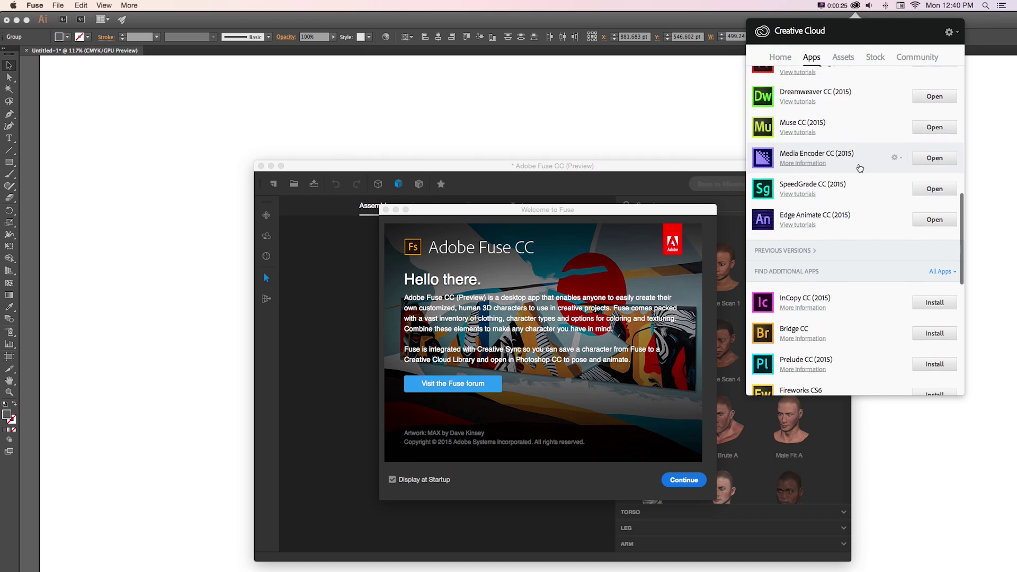
scroll(890, 168, "up", 10)
scroll(859, 168, "down", 5)
scroll(859, 168, "down", 5)
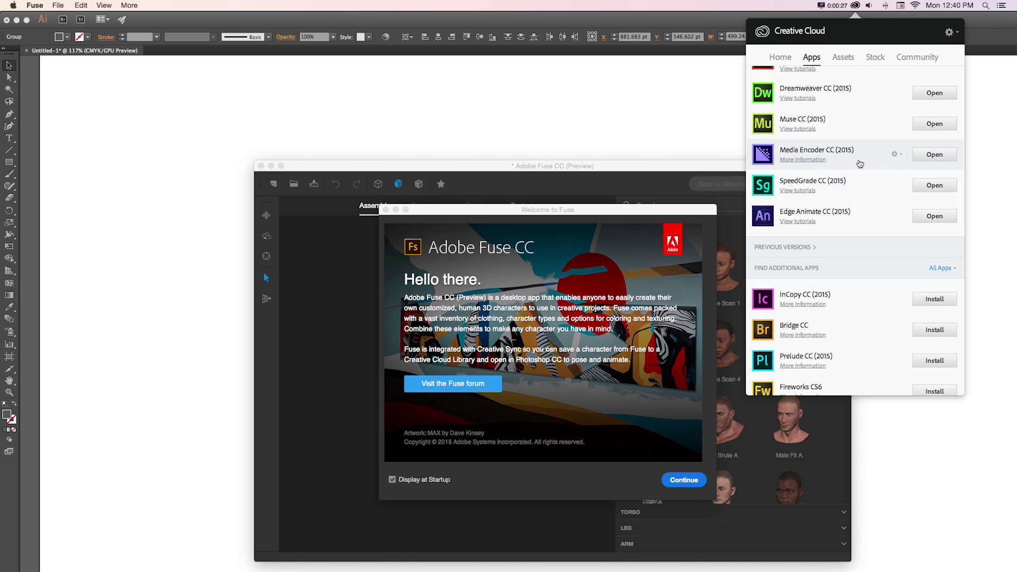
scroll(853, 158, "up", 10)
Dismiss the Fuse welcome window and enlarge the main Fuse window to fill the screen
left_click(386, 209)
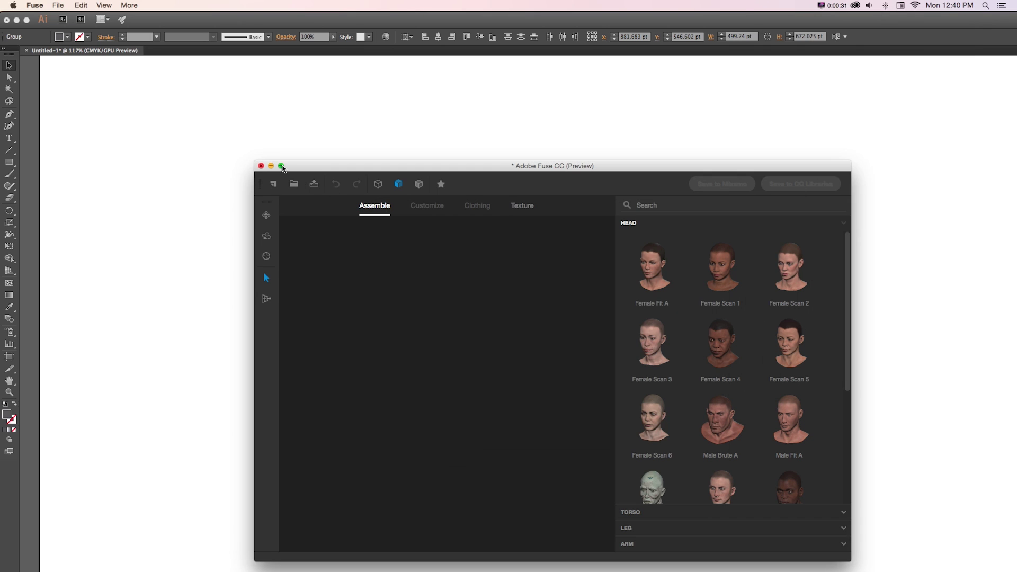
left_click(280, 166)
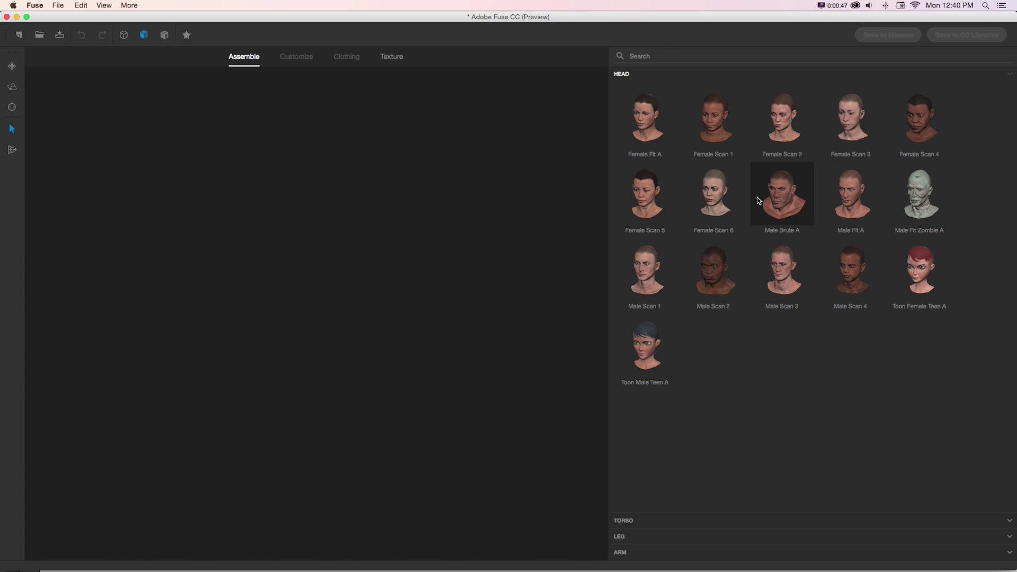
Start a new character with the Male Brute A head and attach the Male Brute A torso
left_click(784, 198)
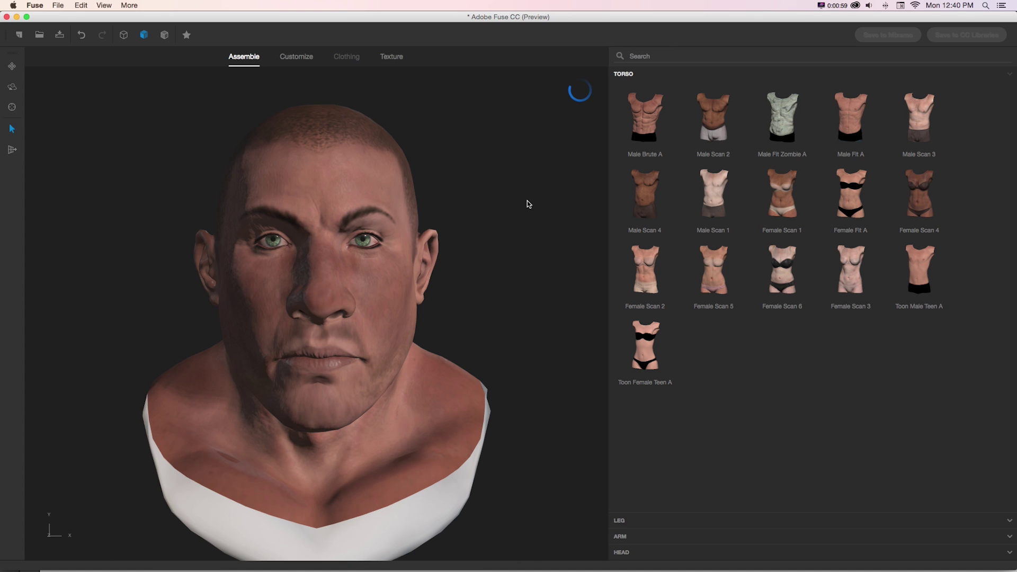
left_click_drag(526, 200, 502, 214)
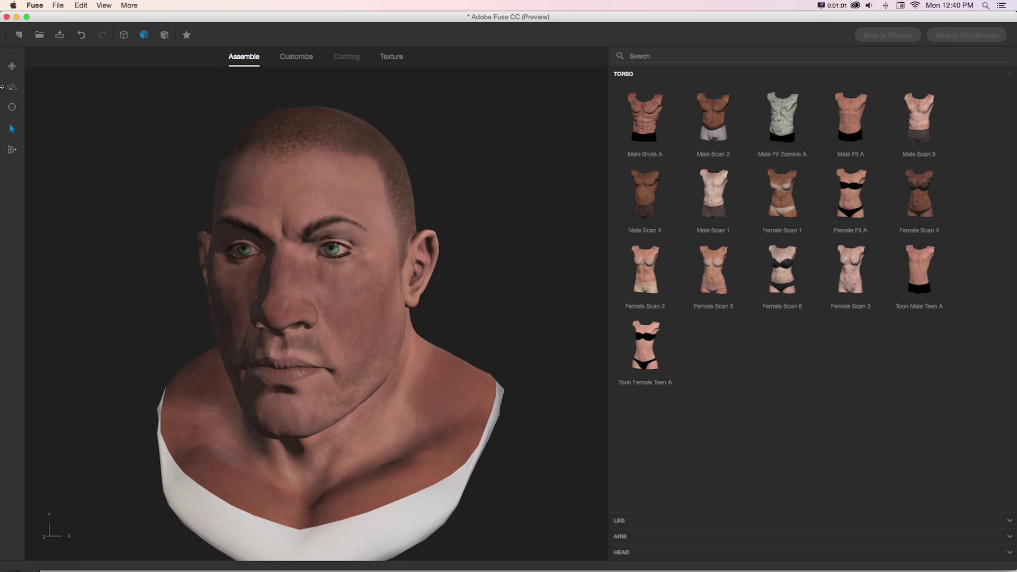
mouse_move(503, 148)
left_mouse_down()
mouse_move(491, 144)
mouse_move(502, 152)
left_mouse_up()
scroll(500, 149, "down", 2)
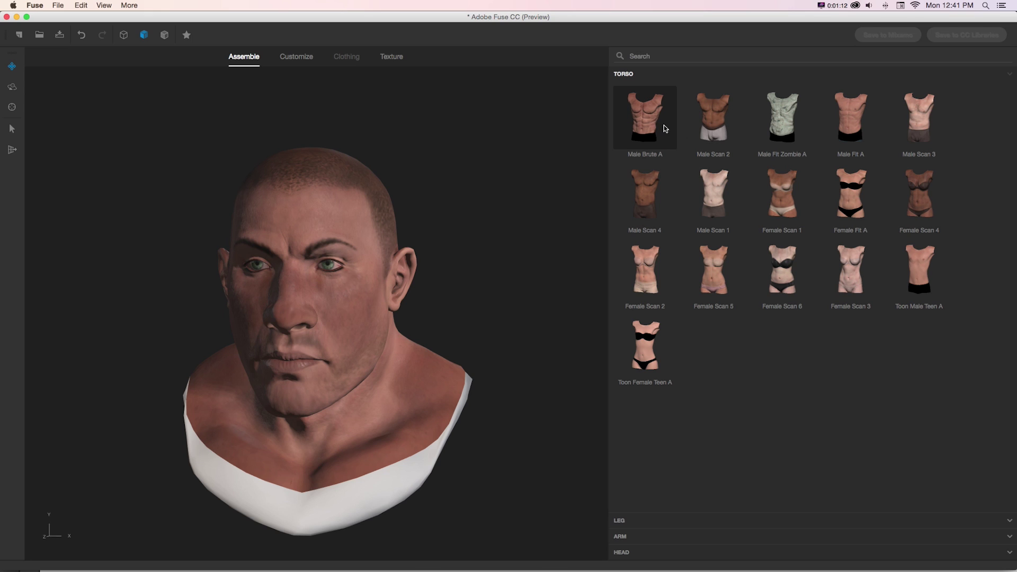
scroll(545, 144, "down", 3)
left_click_drag(533, 158, 529, 116)
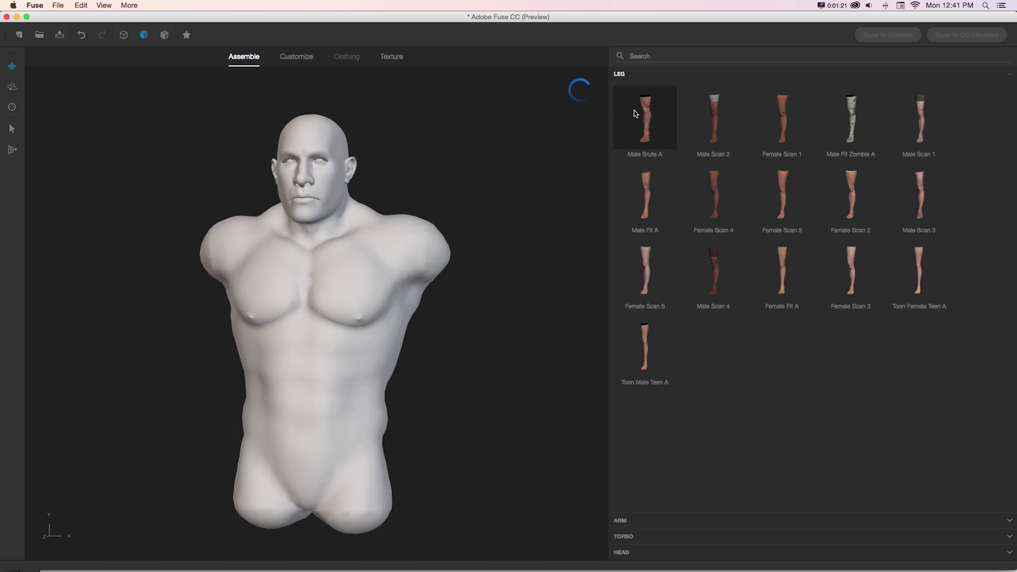
Replace the character's torso with Male Fit Zombie A
left_click(624, 537)
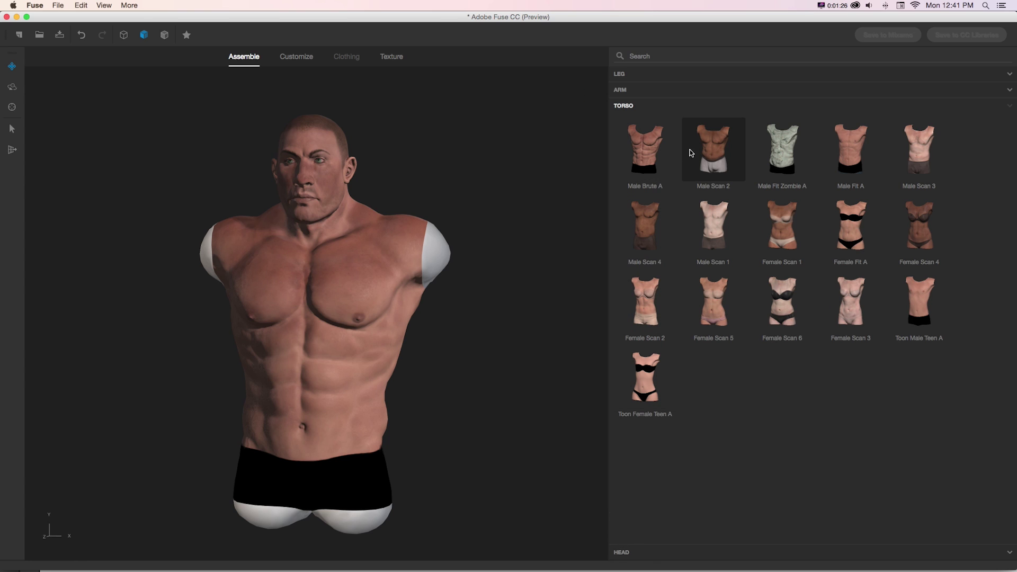
left_click(786, 149)
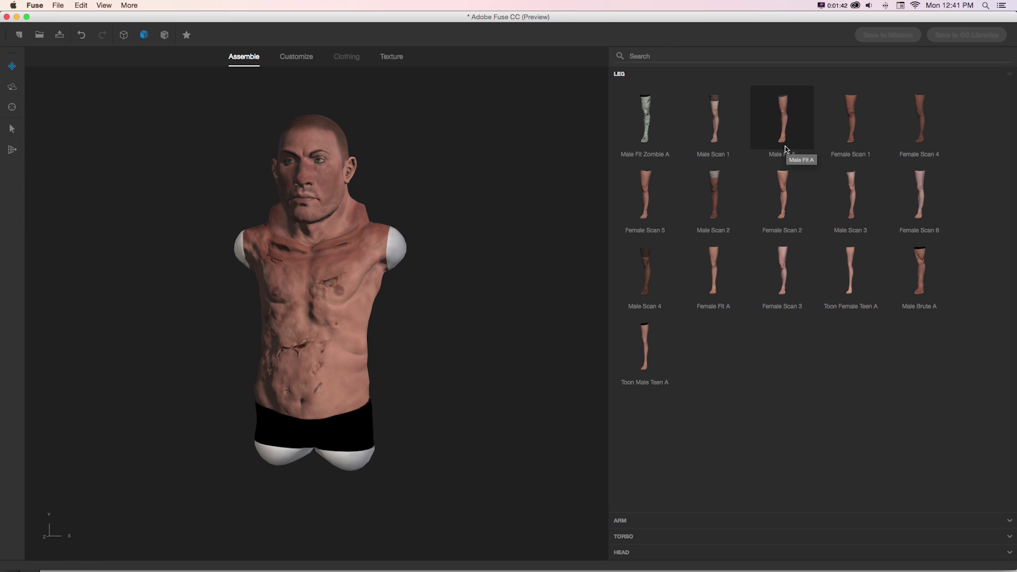
Replace the character's torso with Male Brute A and add the matching parts of the Male Brute A leg
left_click(626, 536)
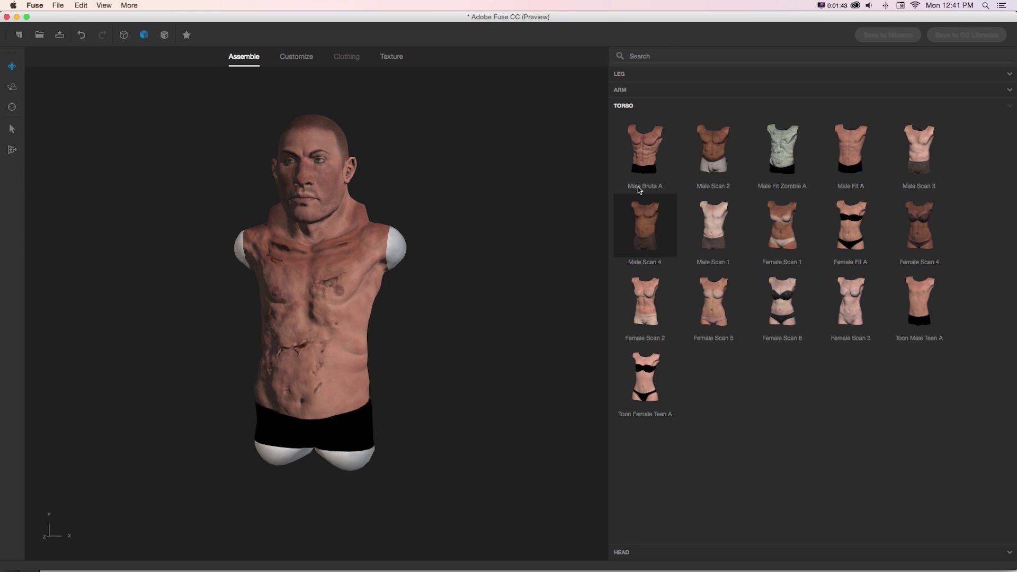
left_click(645, 146)
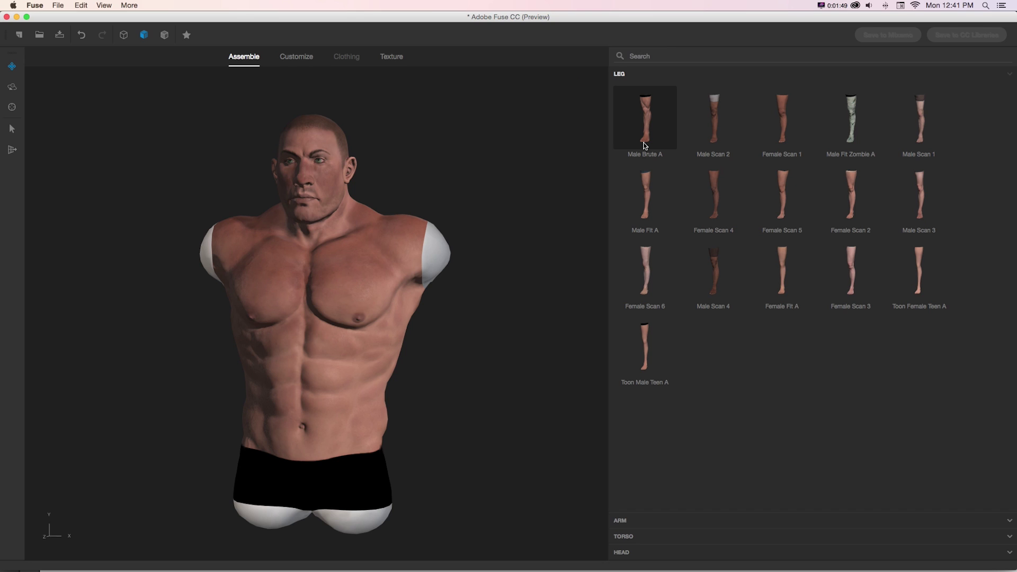
right_click(646, 111)
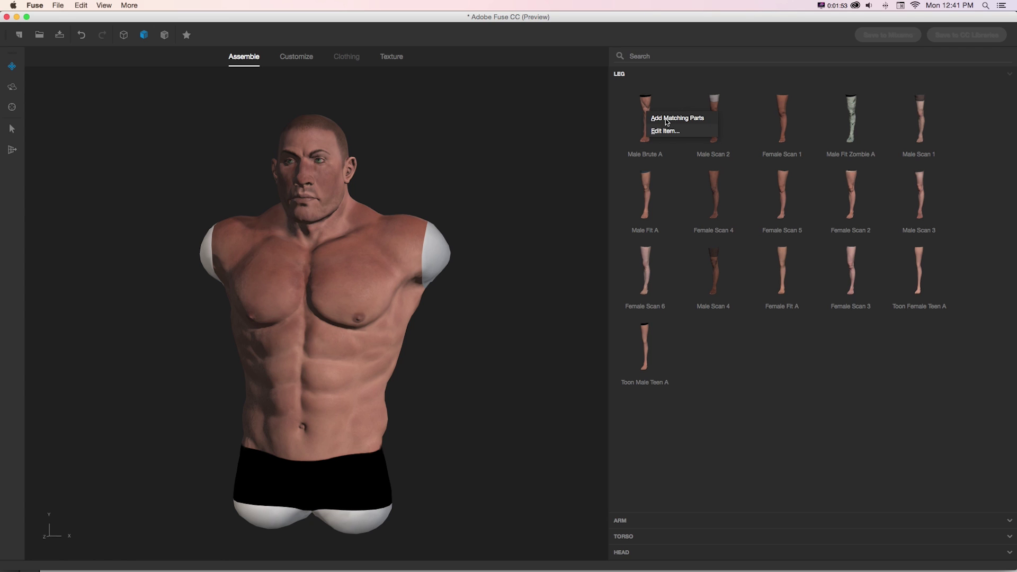
left_click(668, 118)
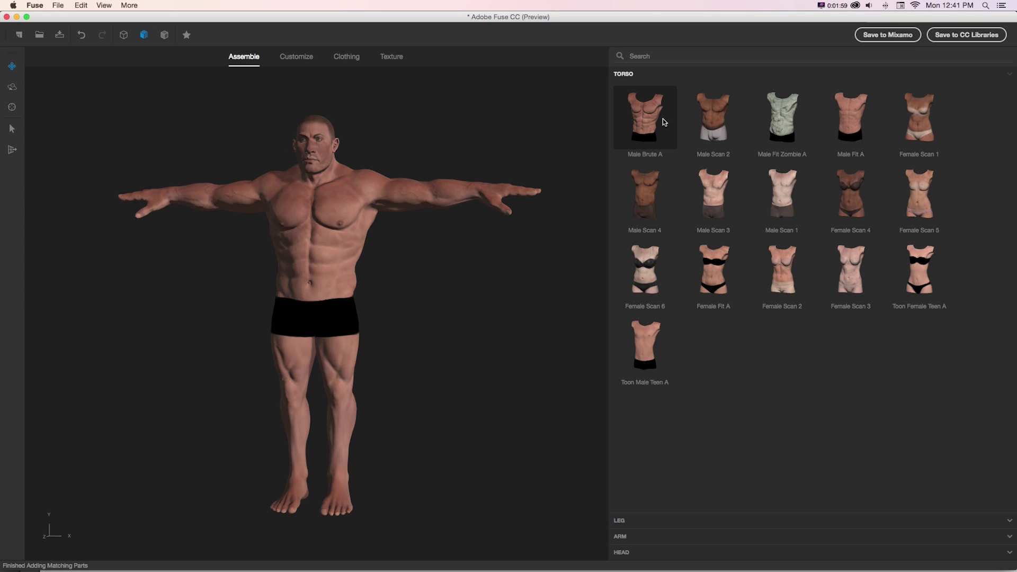
left_click_drag(519, 146, 526, 154)
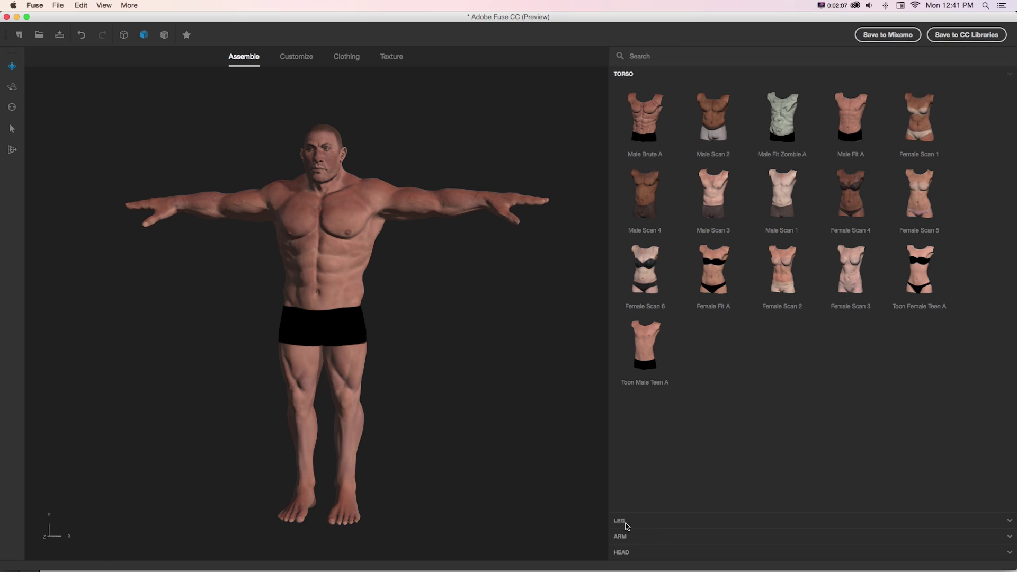
Replace the character's legs with Male Fit Zombie A and check them up close
left_click(619, 521)
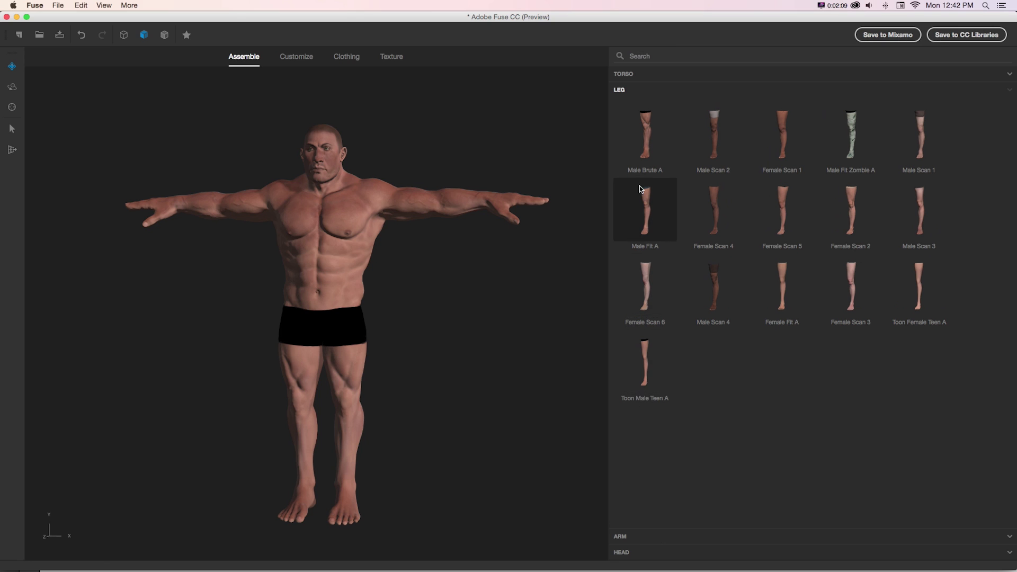
left_click(624, 540)
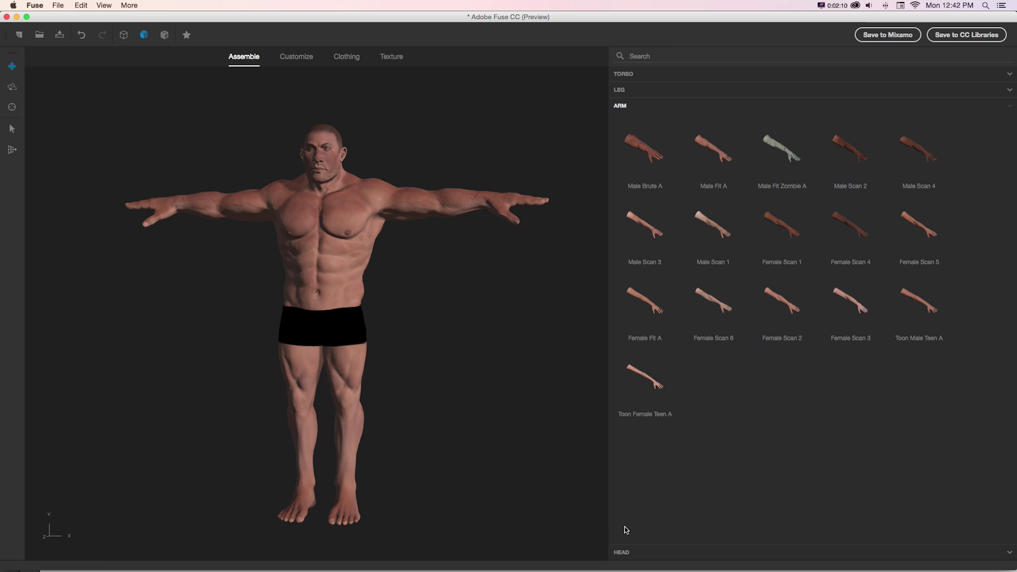
left_click(629, 92)
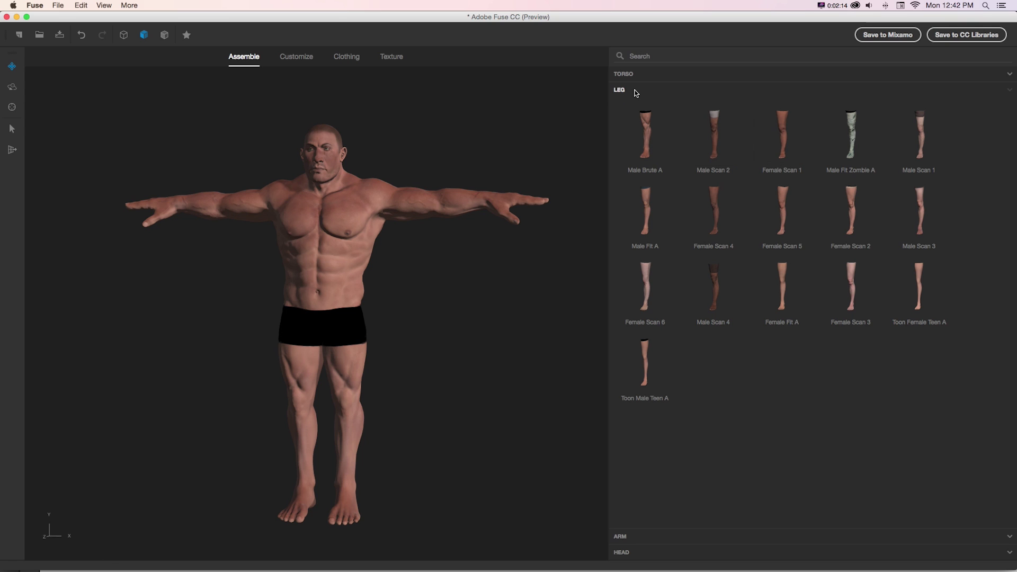
left_click(850, 146)
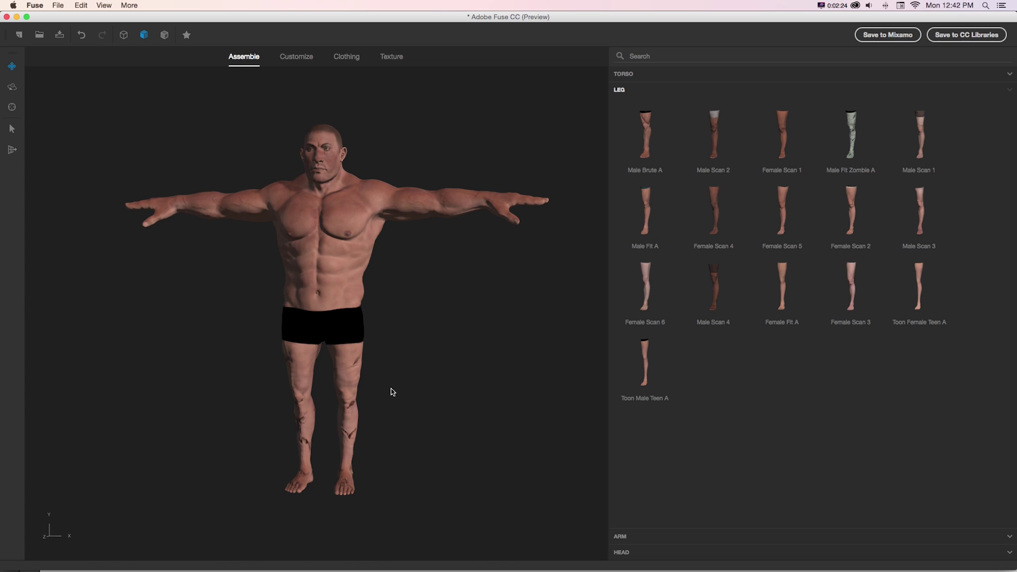
scroll(391, 398, "up", 5)
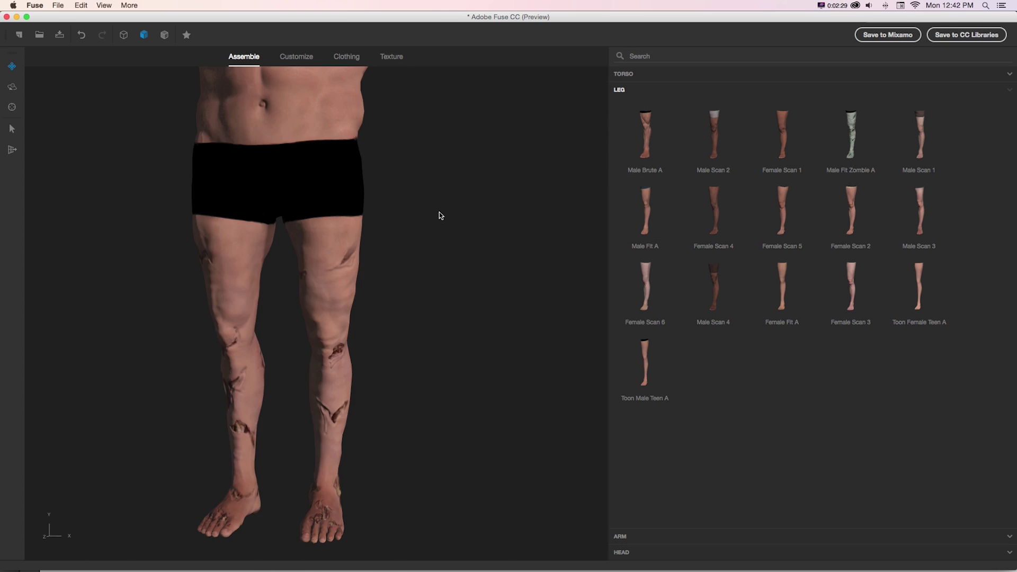
scroll(440, 212, "down", 5)
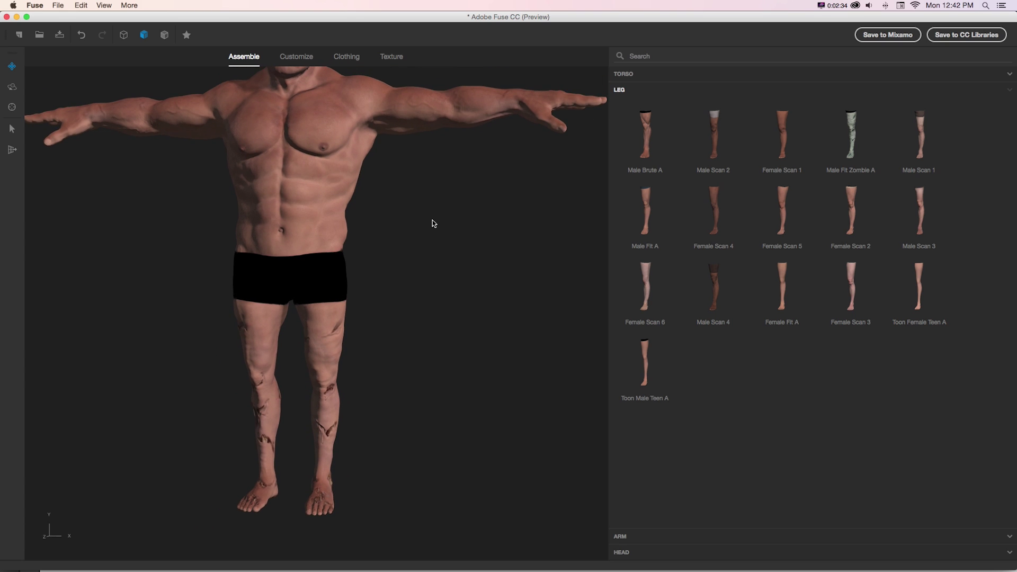
left_click_drag(433, 221, 426, 247)
Replace the character's arms with Male Fit Zombie A
left_click(623, 538)
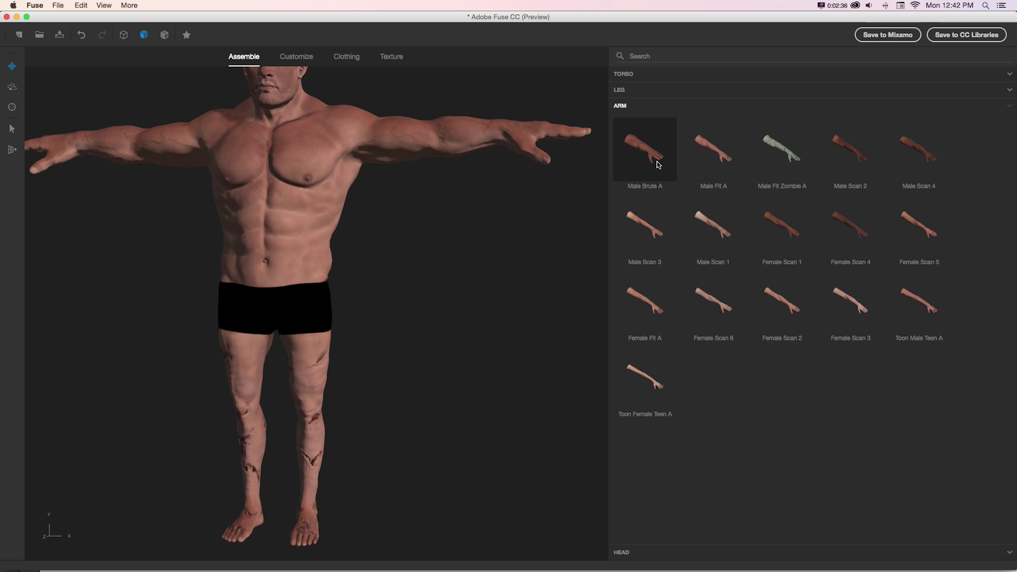
left_click(788, 156)
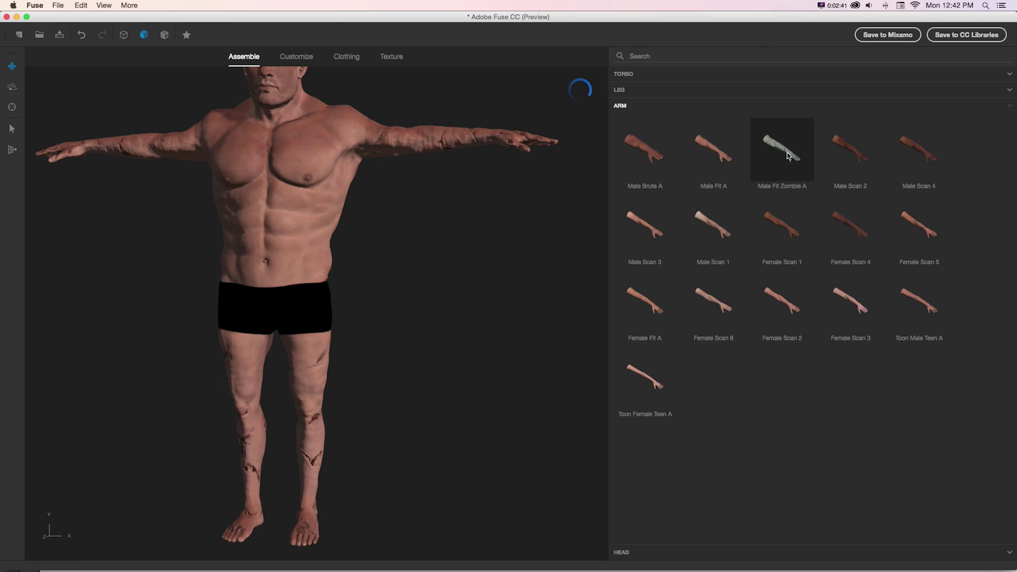
middle_click_drag(379, 216, 391, 325)
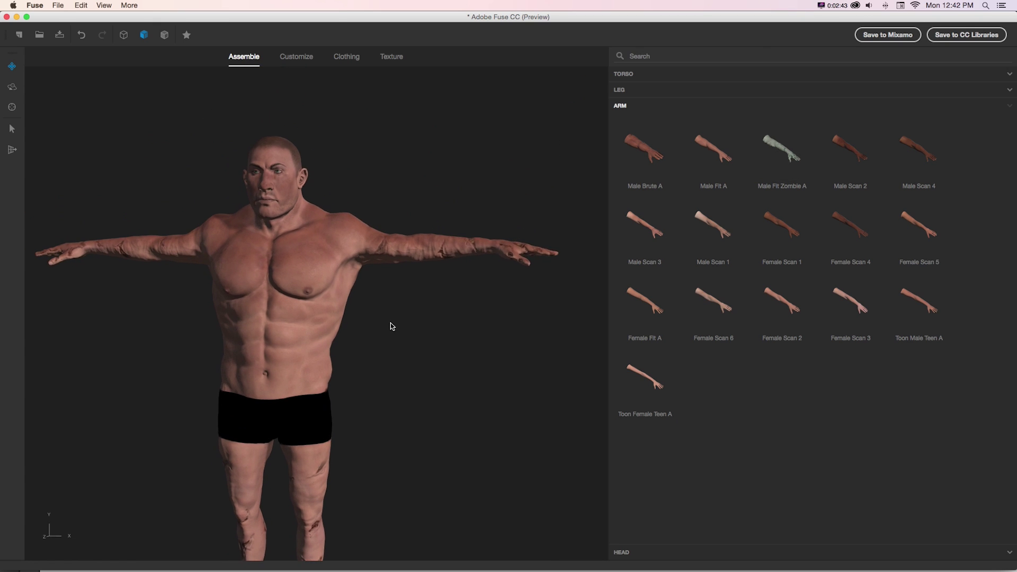
left_click_drag(391, 323, 397, 291)
left_click_drag(444, 155, 491, 139)
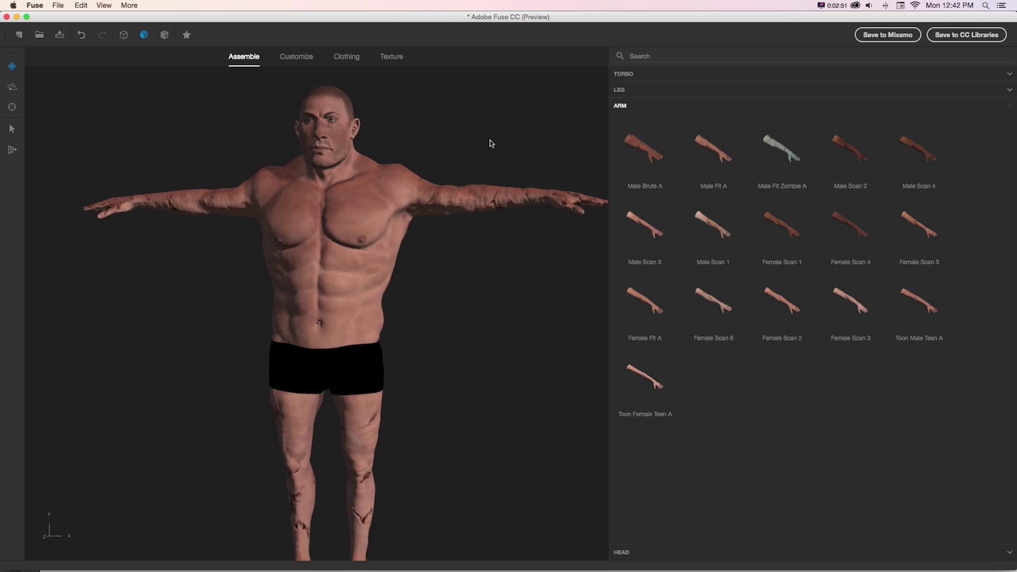
Examine the assembled character by panning, rotating and zooming the camera
middle_click_drag(490, 143, 470, 145)
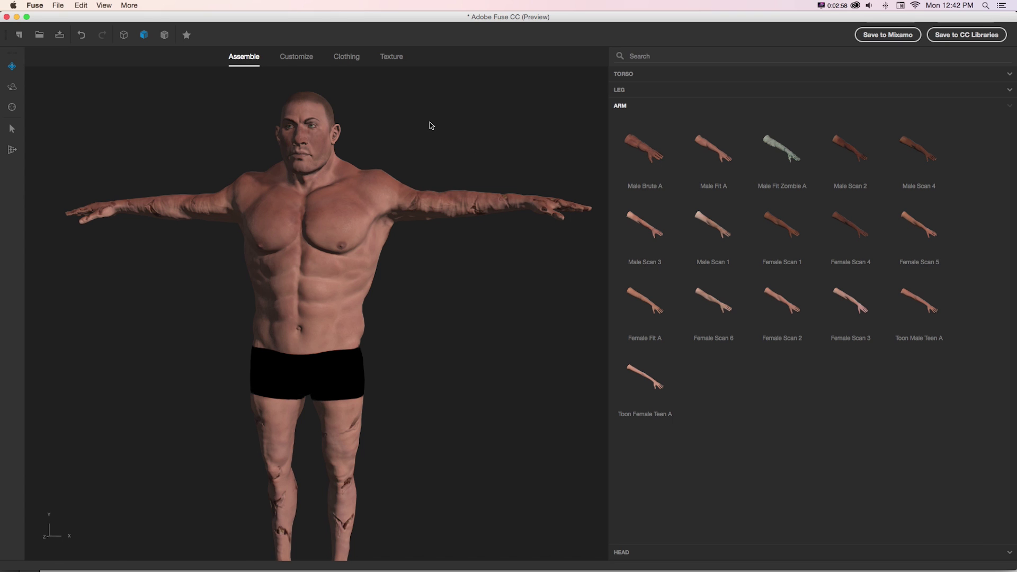
mouse_move(209, 157)
middle_mouse_down()
mouse_move(161, 180)
mouse_move(221, 130)
mouse_move(194, 243)
mouse_move(211, 143)
mouse_move(220, 168)
middle_mouse_up()
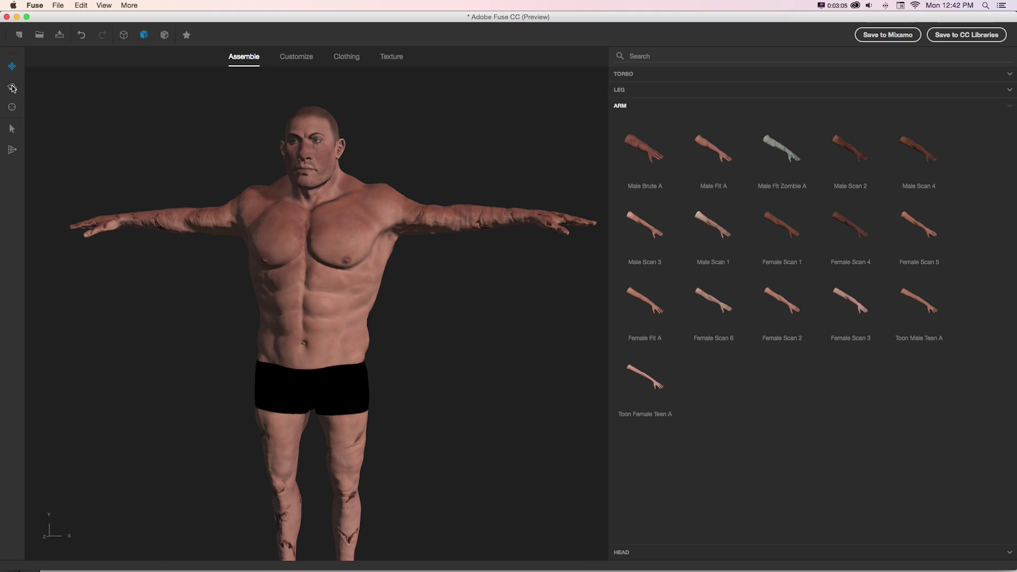
left_click_drag(248, 154, 438, 162)
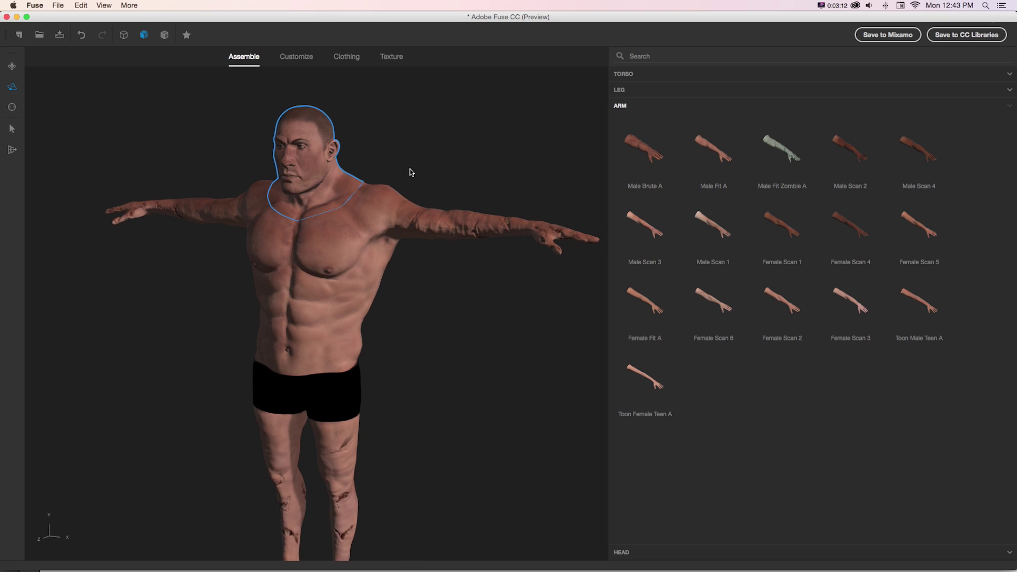
scroll(412, 170, "up", 5)
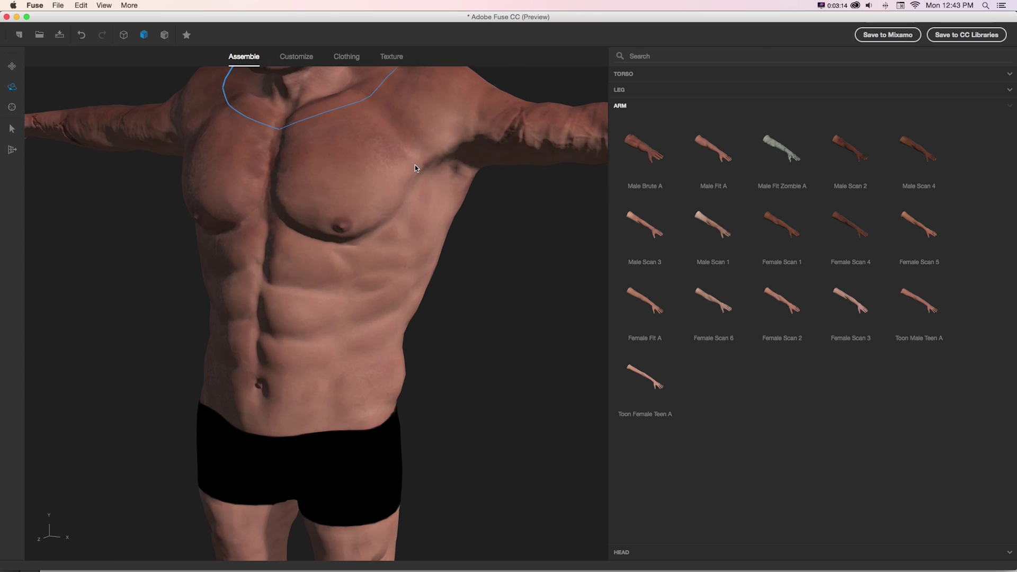
scroll(416, 166, "down", 5)
scroll(417, 166, "up", 5)
scroll(417, 164, "down", 7)
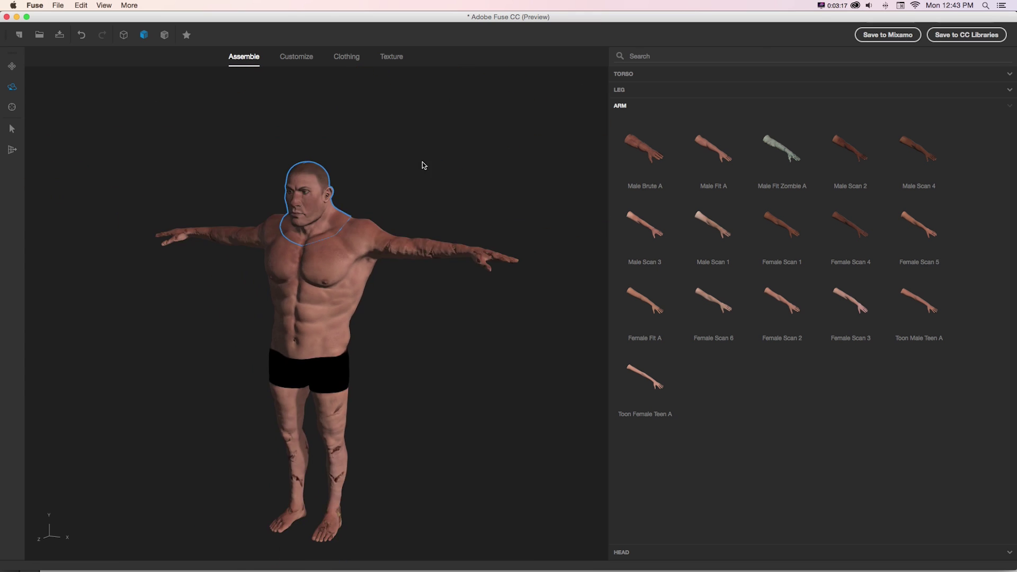
scroll(422, 161, "up", 2)
scroll(414, 180, "up", 2)
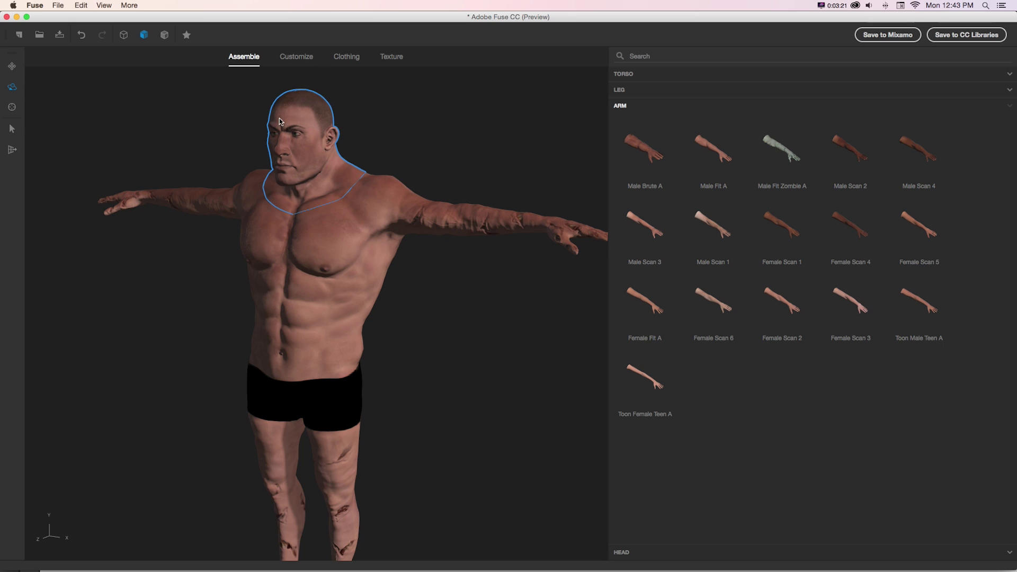
Inspect the character's shoulder and arm up close with the camera tools, and fit the camera to the whole model
left_click(81, 5)
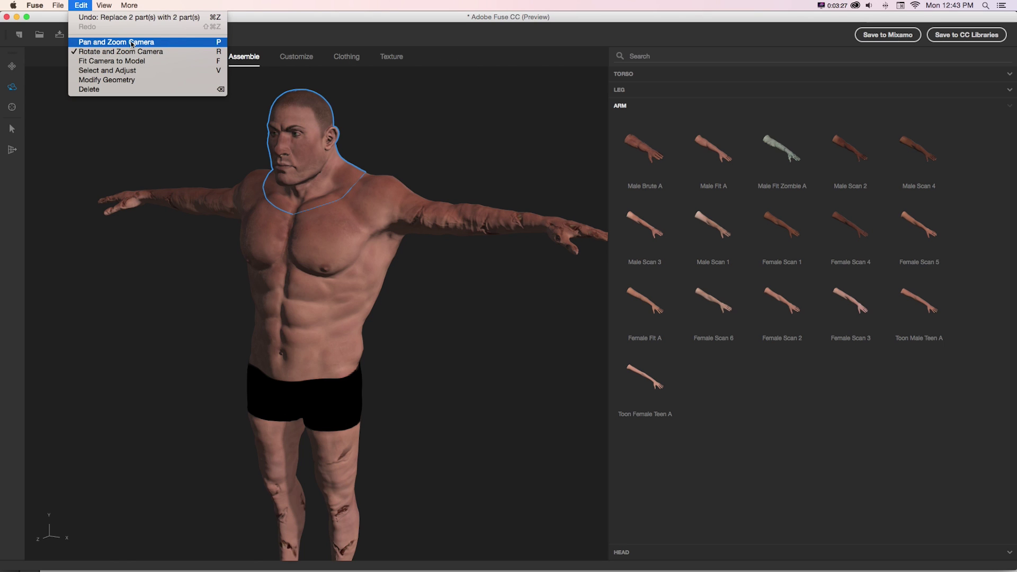
left_click(410, 116)
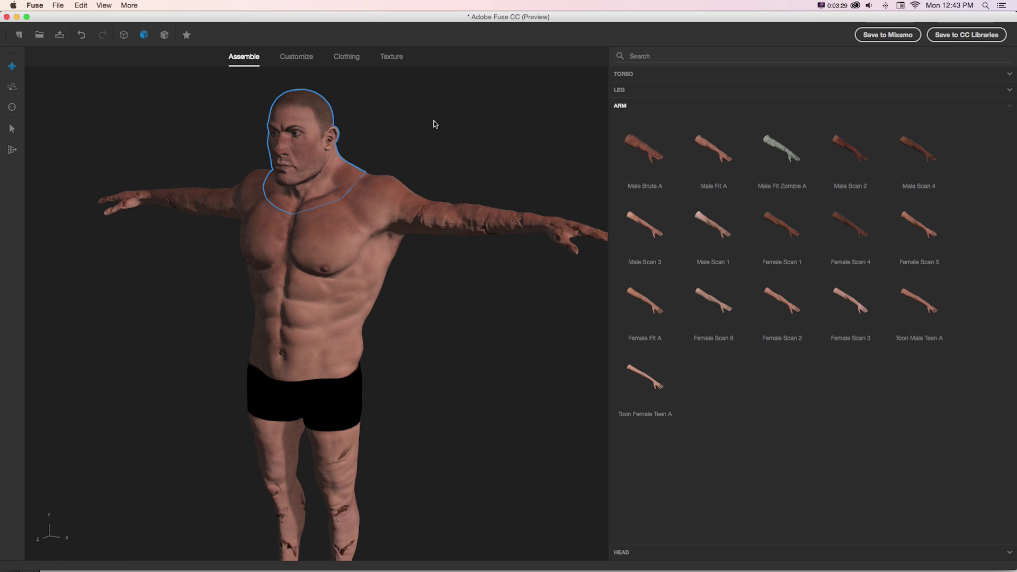
left_click_drag(434, 124, 356, 195)
key("x")
scroll(461, 124, "up", 5)
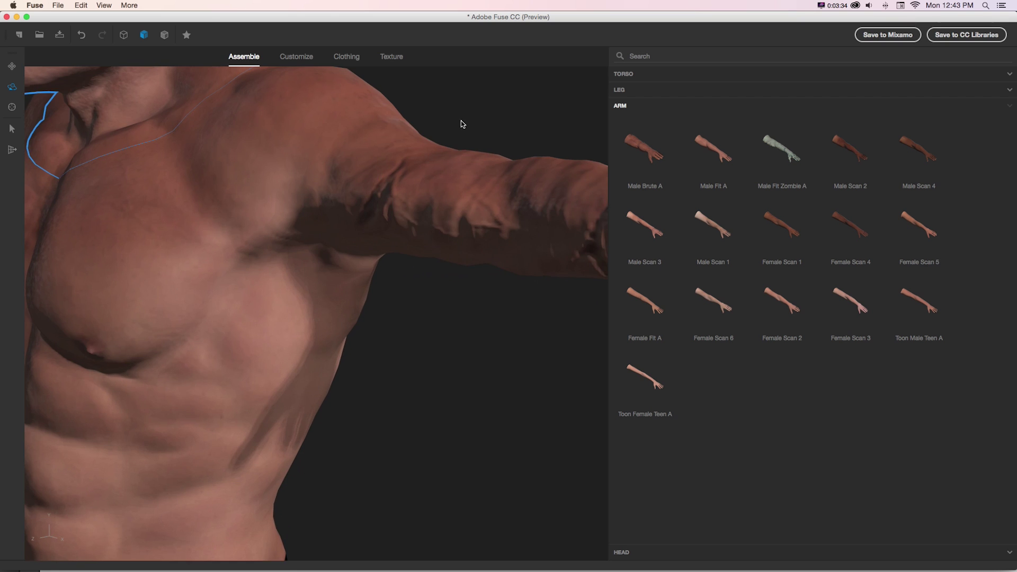
left_click_drag(462, 124, 289, 204)
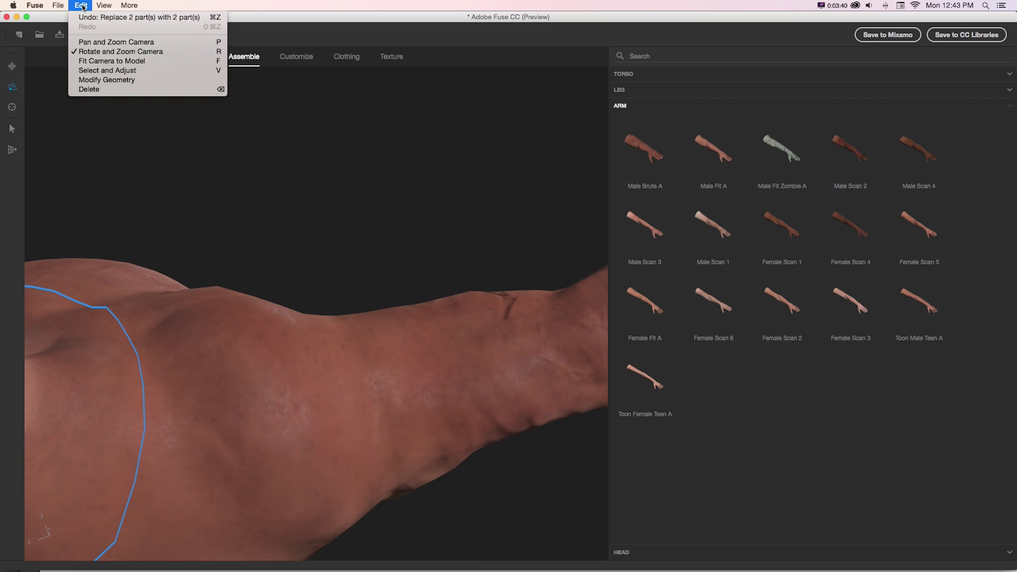
key("Escape")
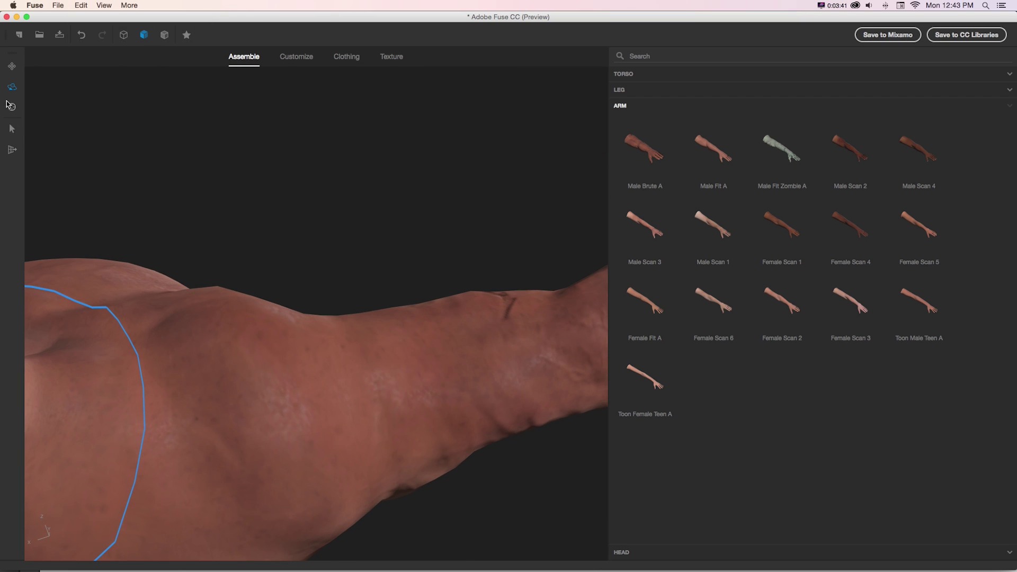
left_click(11, 106)
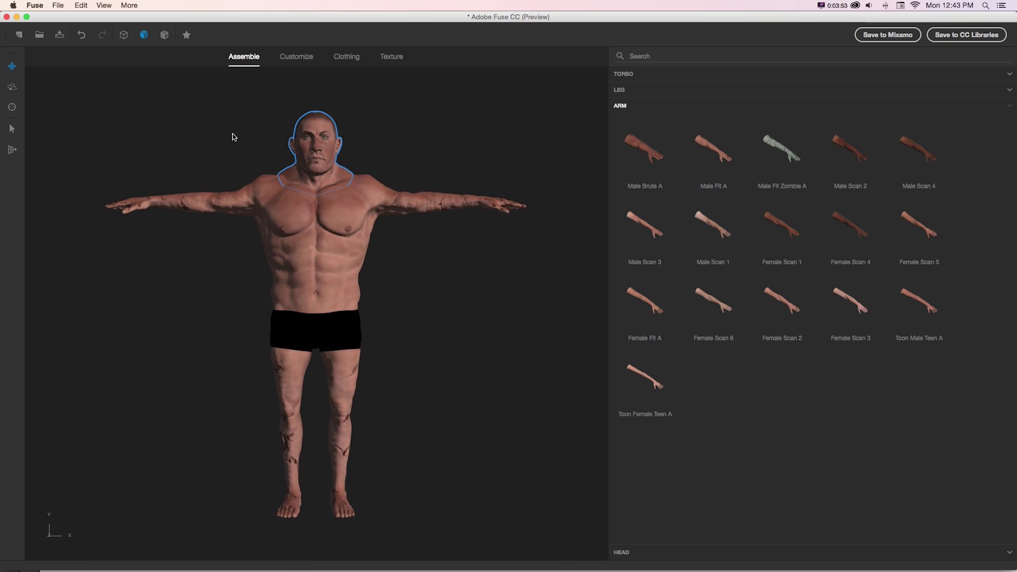
Display the character's upper body as a wireframe, rotate it for inspection, and switch the rendering to faces and edges
left_click_drag(231, 136, 366, 151)
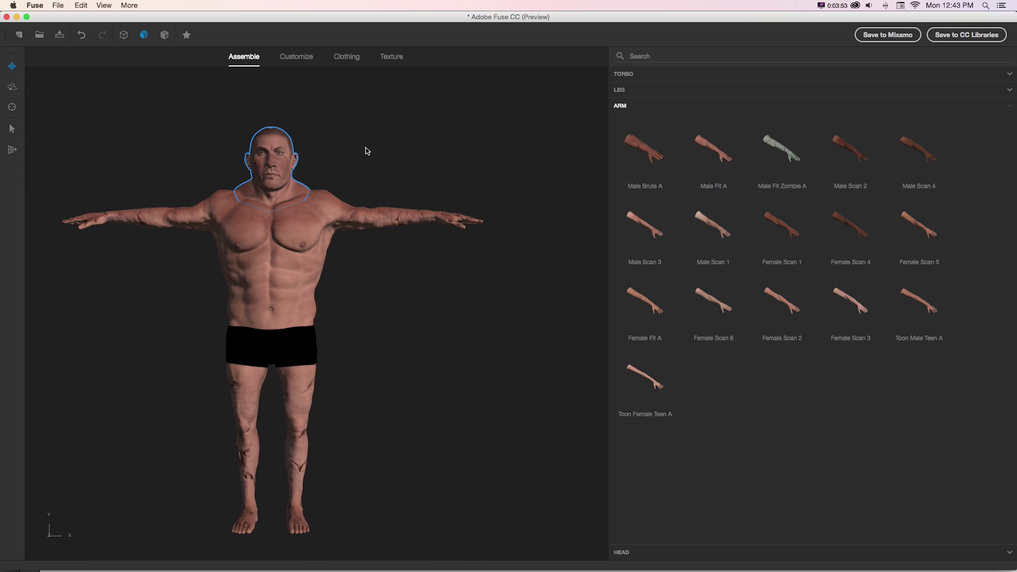
scroll(374, 136, "up", 5)
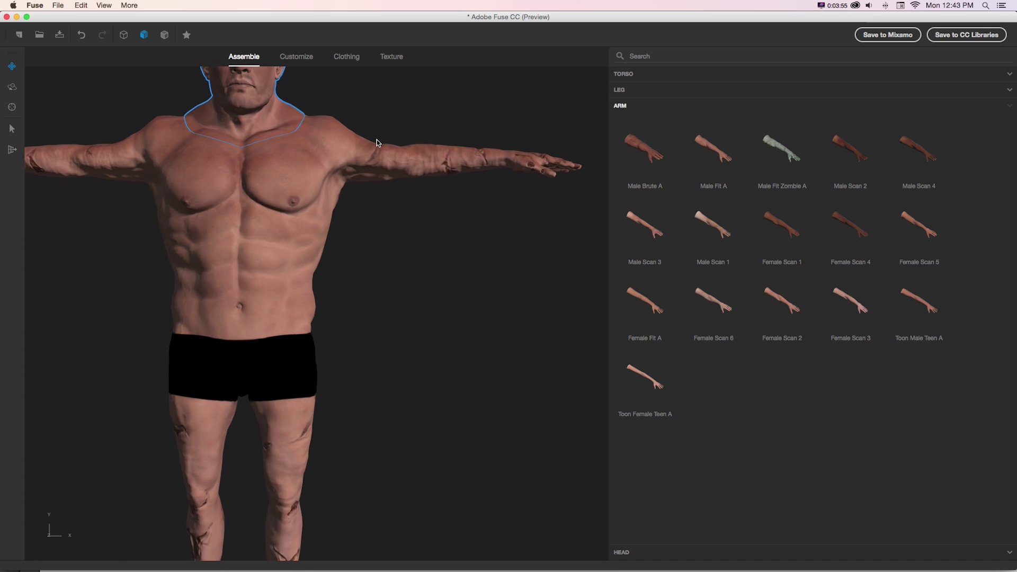
scroll(381, 137, "up", 3)
left_click_drag(392, 135, 407, 352)
left_click_drag(382, 166, 376, 190)
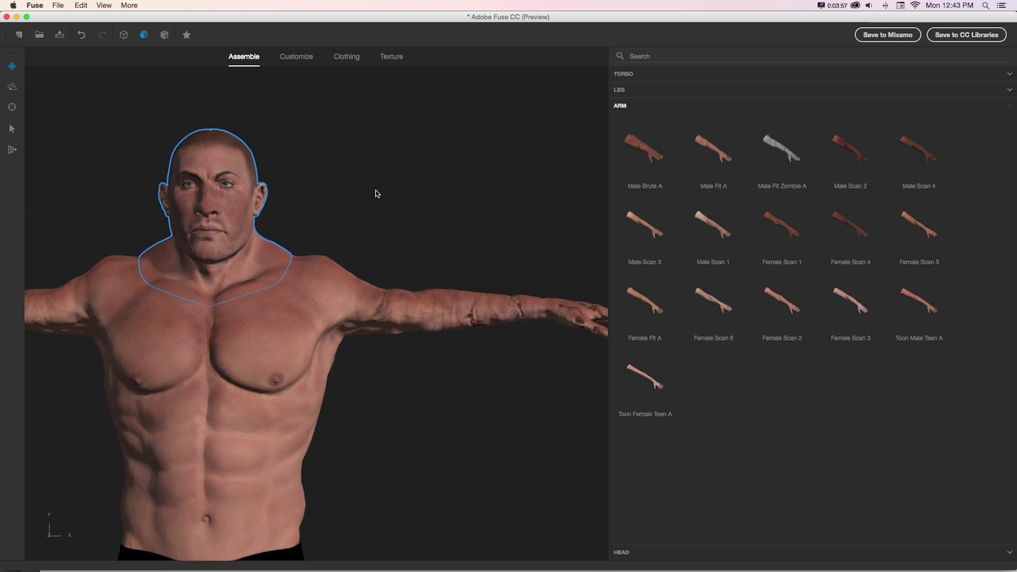
scroll(376, 194, "up", 2)
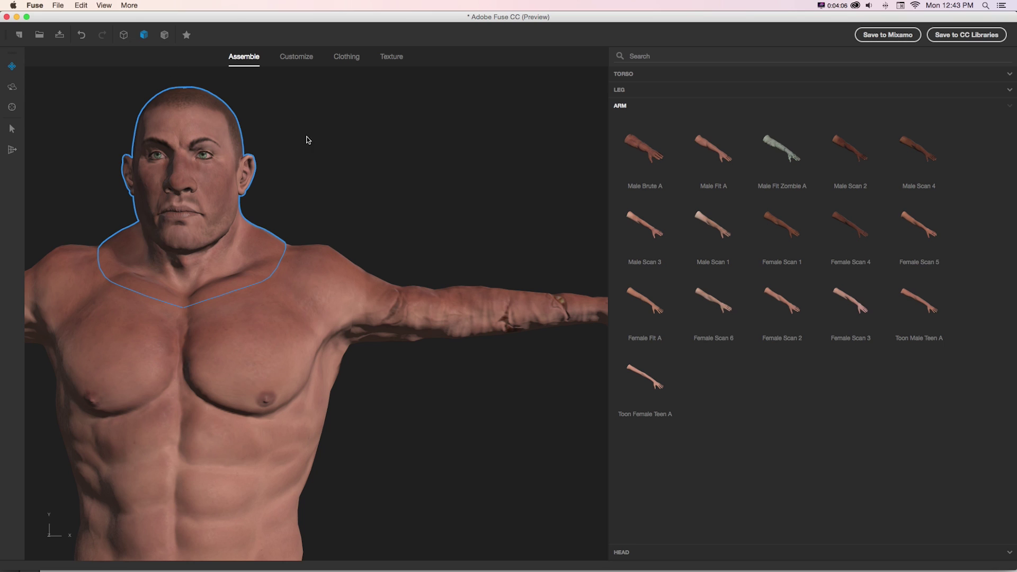
left_click(124, 35)
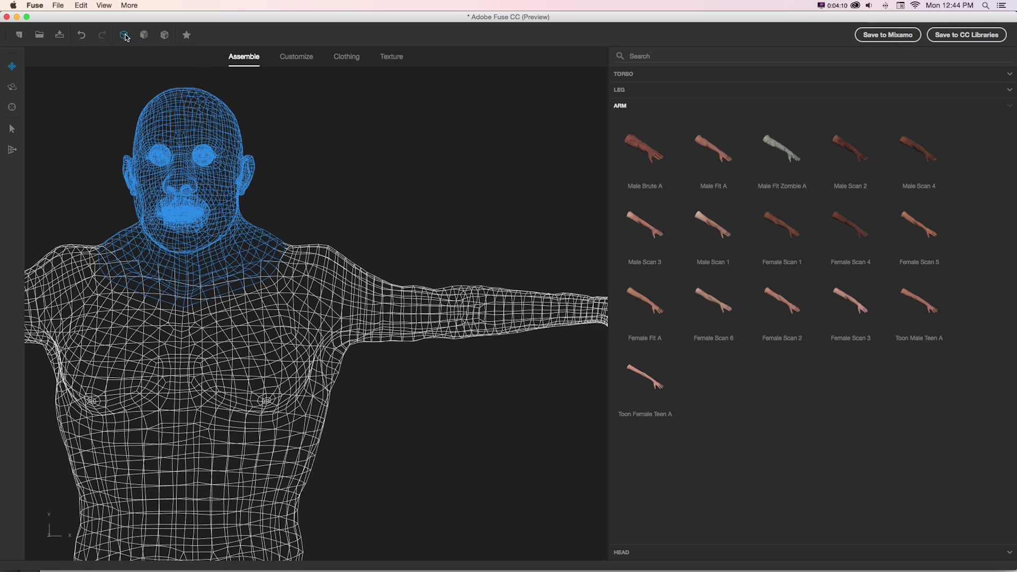
left_click_drag(378, 158, 400, 123)
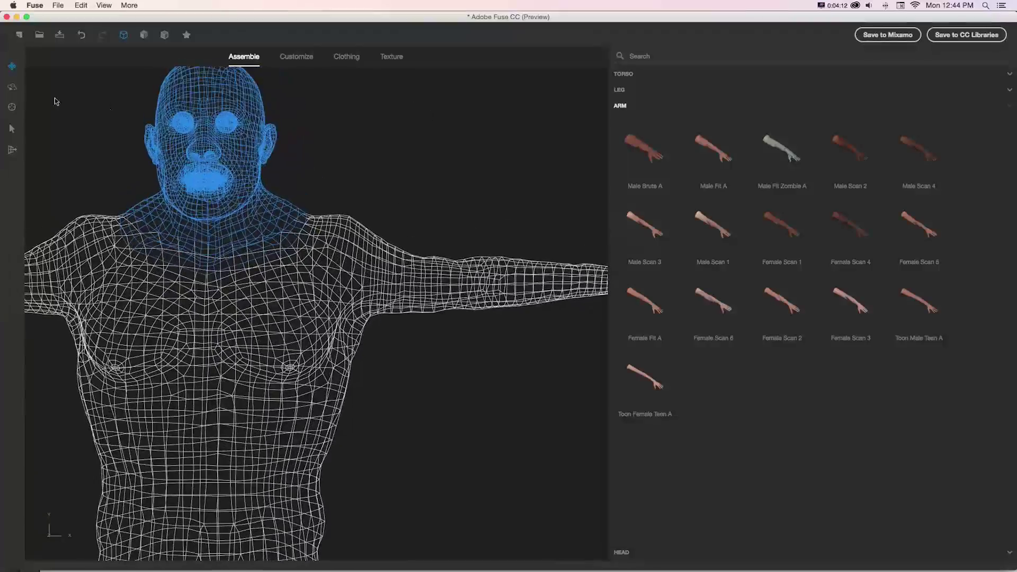
left_click_drag(327, 154, 376, 173)
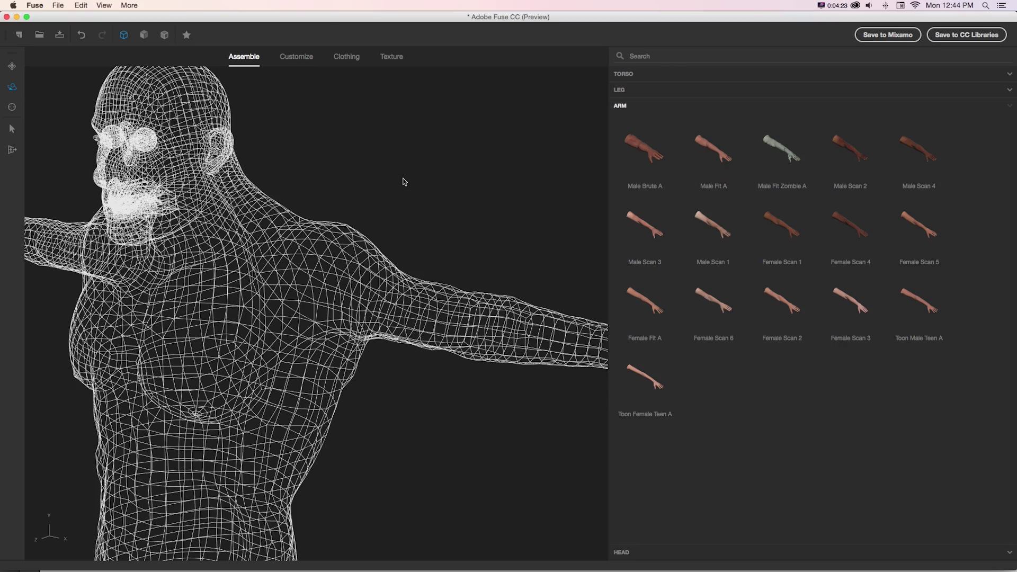
mouse_move(420, 179)
left_mouse_down()
mouse_move(400, 177)
mouse_move(411, 175)
left_mouse_up()
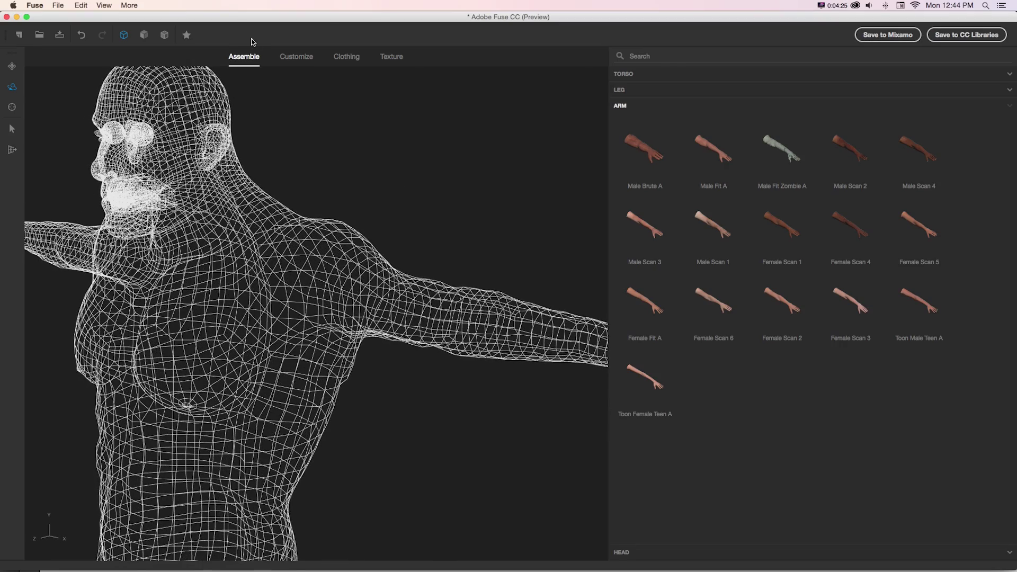
left_click(165, 35)
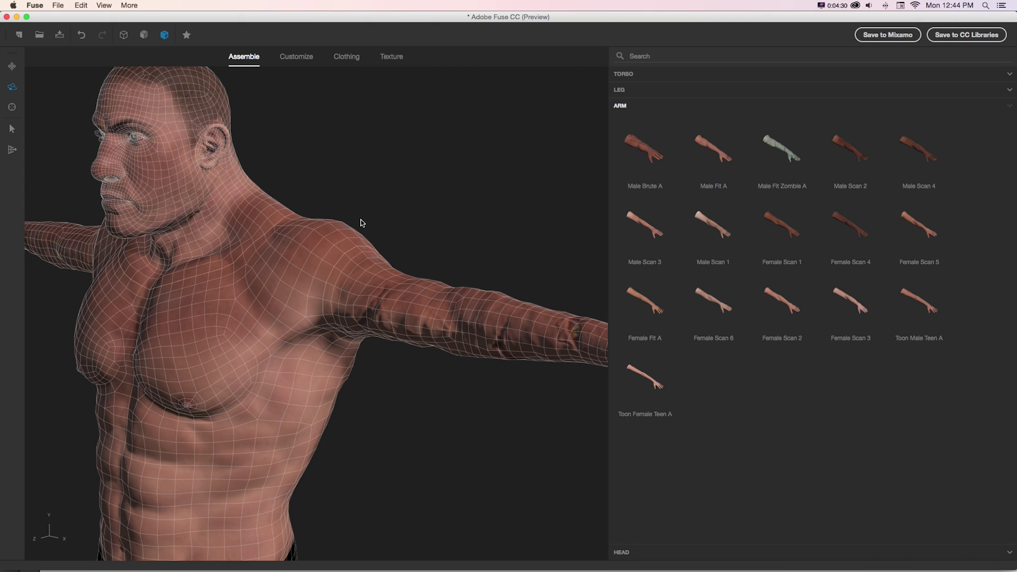
Switch the rendering from faces and edges to plain shaded faces, with the character's head and upper body rotated toward the front
mouse_move(364, 223)
left_mouse_down()
mouse_move(440, 189)
mouse_move(463, 203)
mouse_move(409, 193)
mouse_move(457, 191)
mouse_move(408, 195)
left_mouse_up()
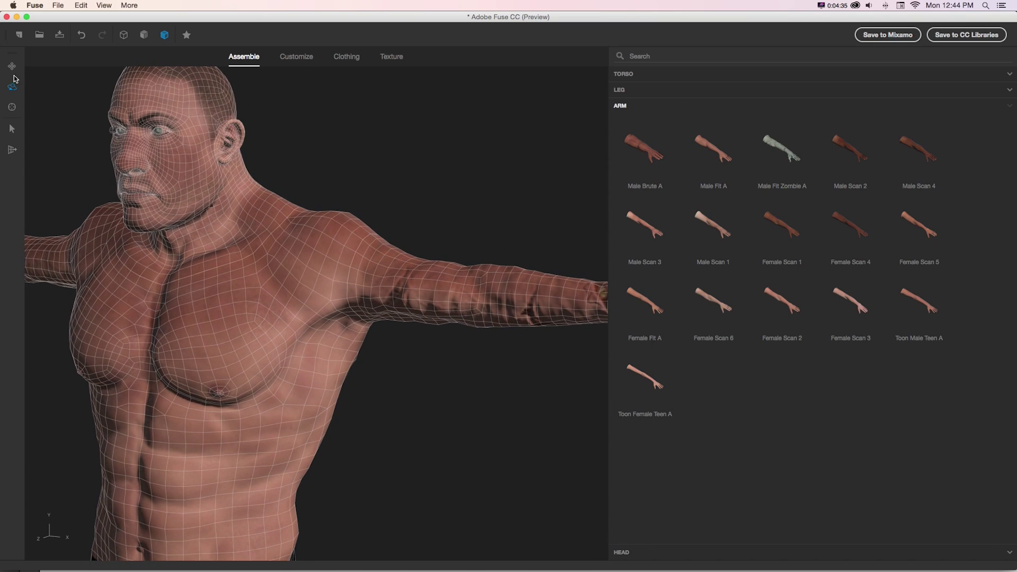
left_click(12, 71)
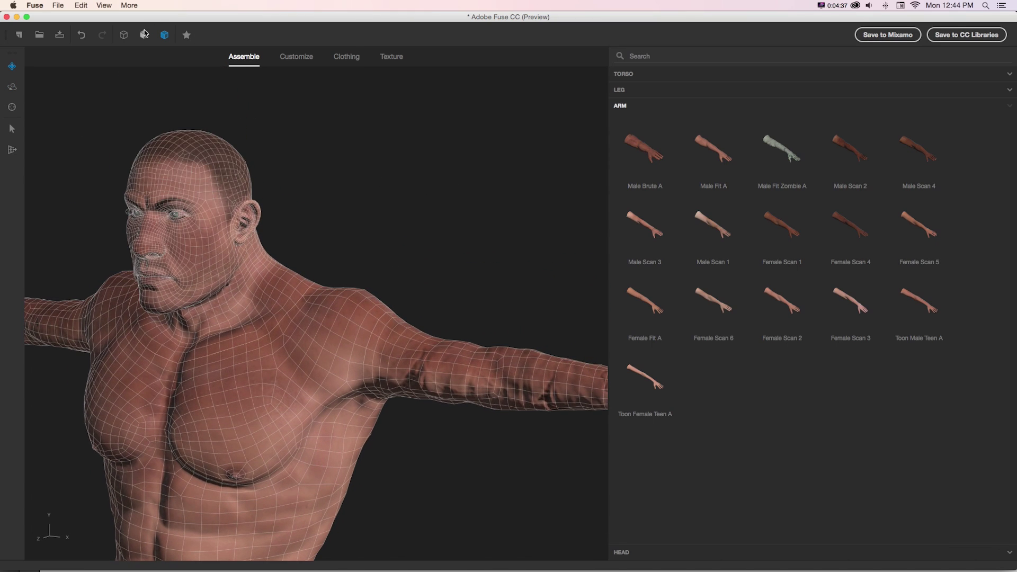
left_click(144, 32)
left_click_drag(429, 212, 243, 155)
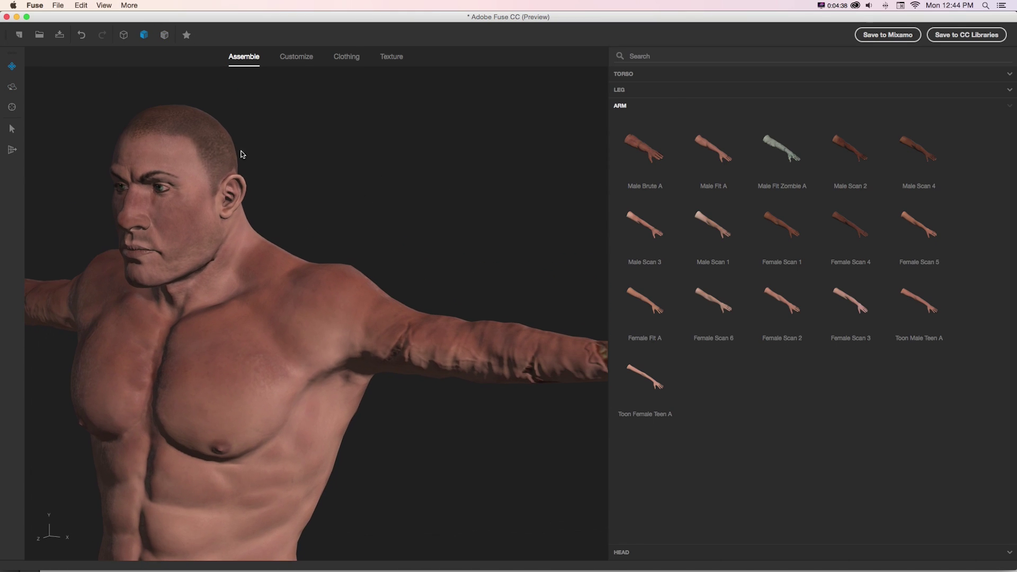
left_click(11, 86)
left_click_drag(371, 174, 409, 164)
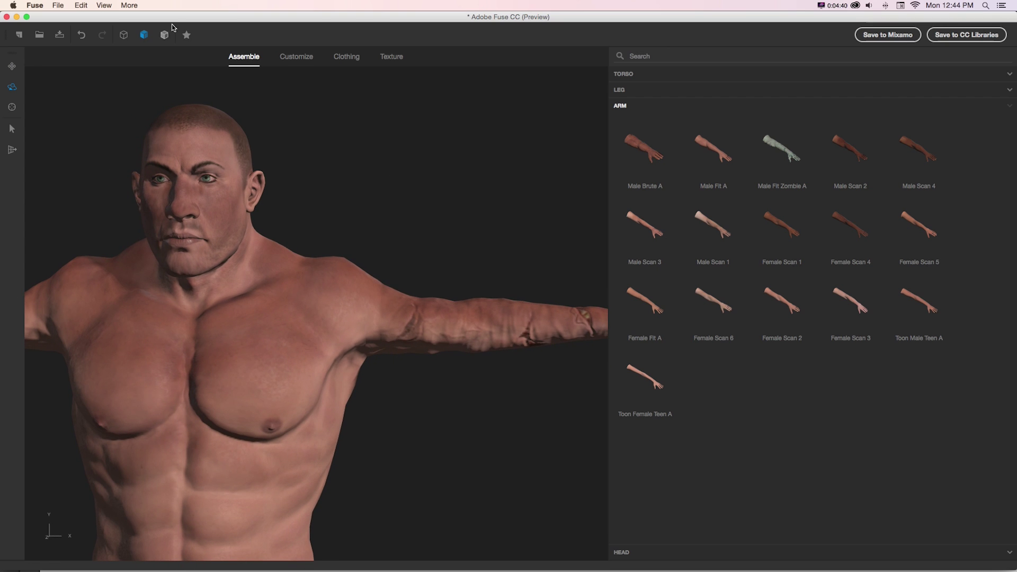
Cycle the viewport forward through the available lighting modes to light the shaded character differently
left_click(105, 5)
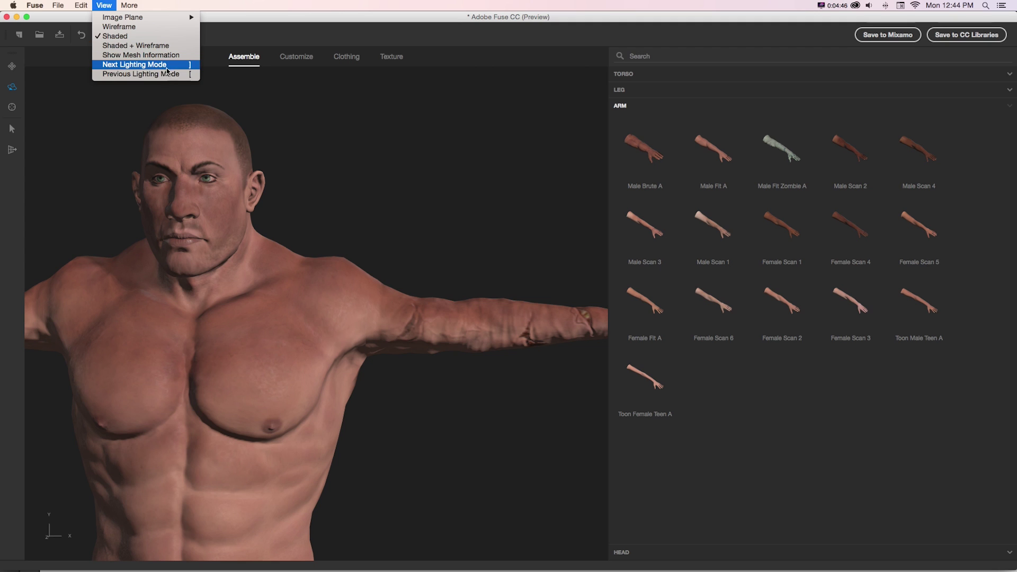
left_click(442, 110)
key("bracketright")
key("bracketright")
key("bracketright")
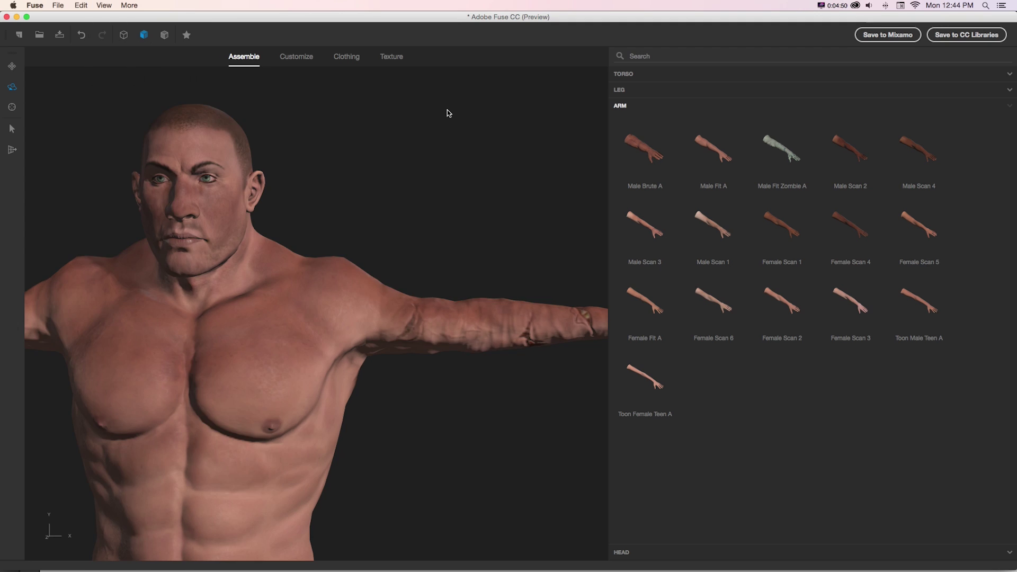
key("bracketright")
key("bracketright")
key("bracketright")
key("bracketright")
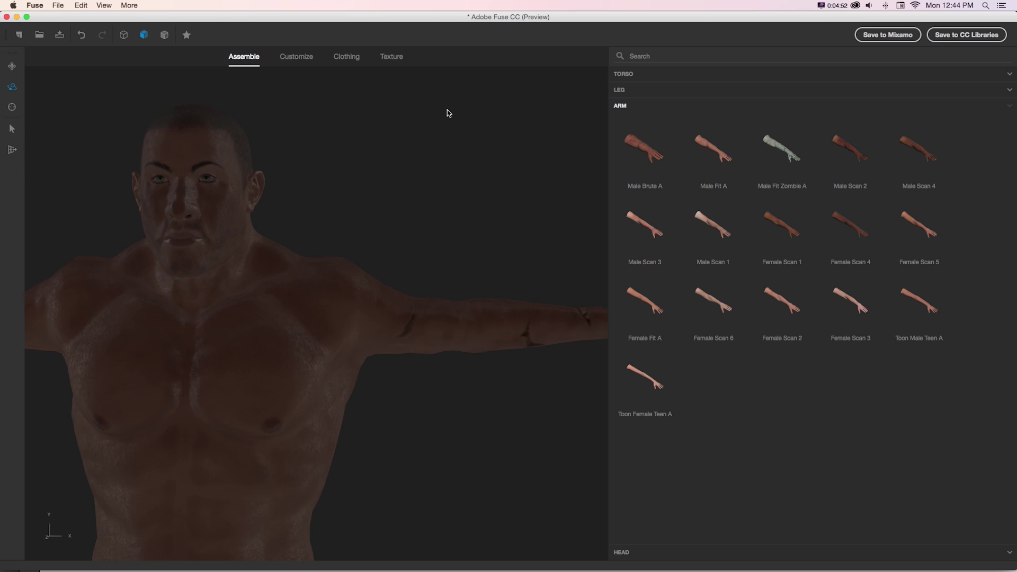
key("bracketright")
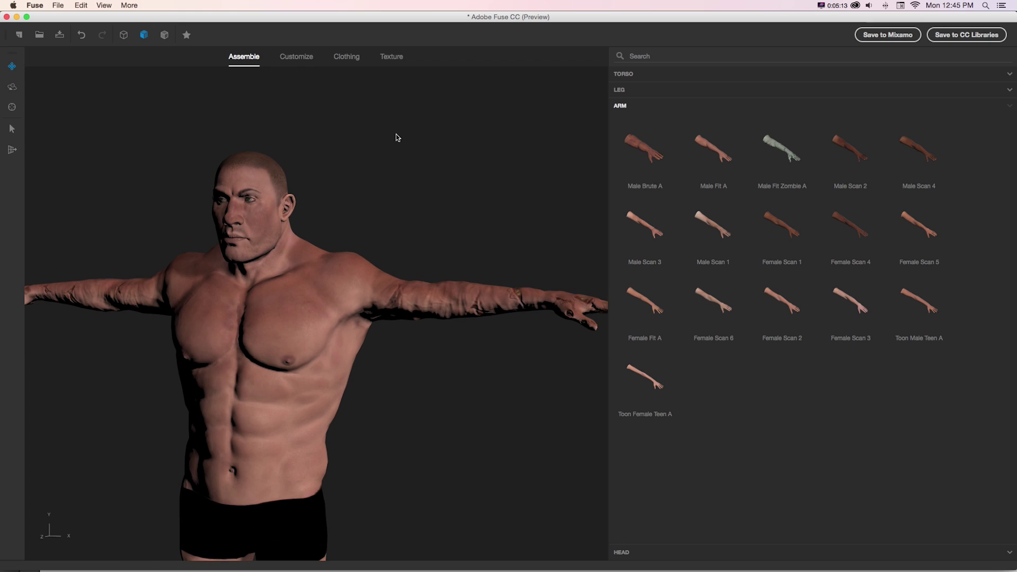
Add the image Grunge_02.jpg as an image plane in the viewport, with the character's full figure in view
scroll(397, 135, "down", 5)
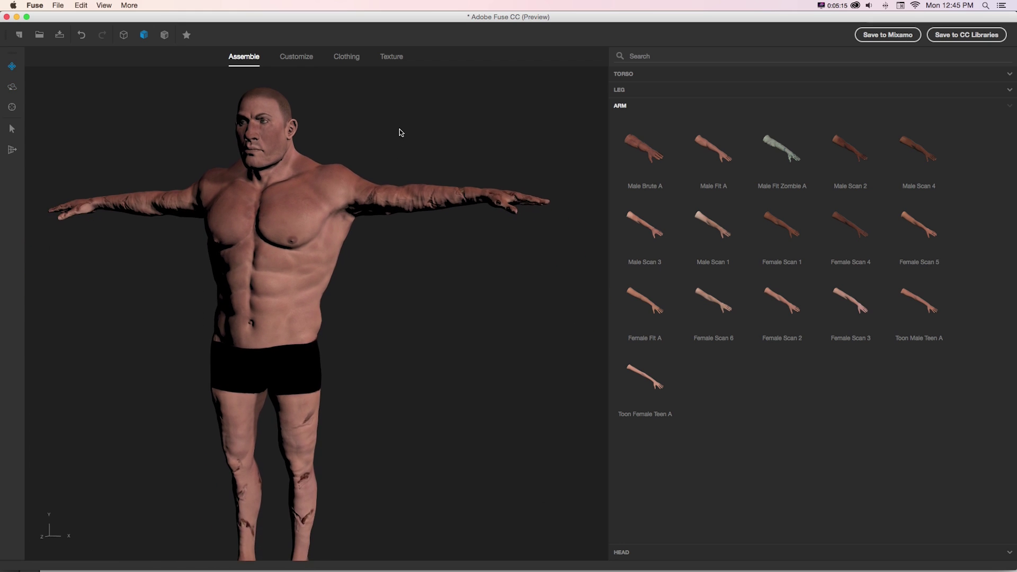
left_click_drag(400, 128, 399, 121)
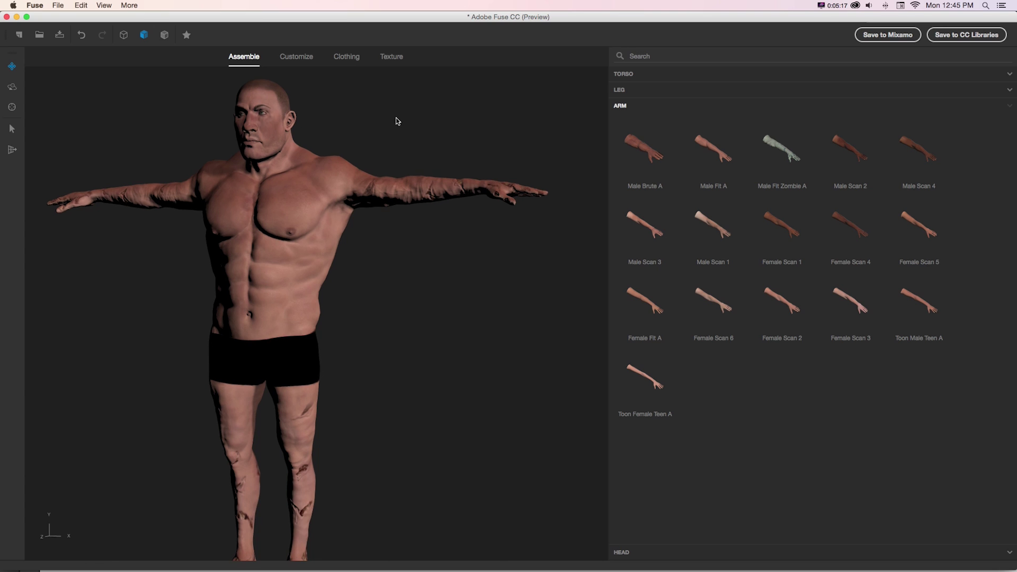
left_click_drag(417, 277, 425, 285)
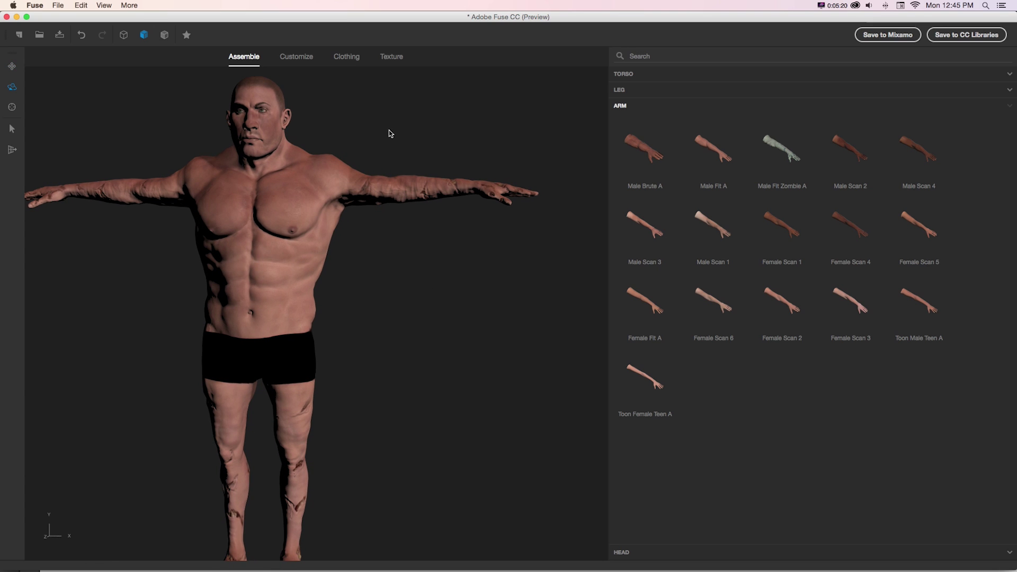
middle_click_drag(389, 133, 427, 153)
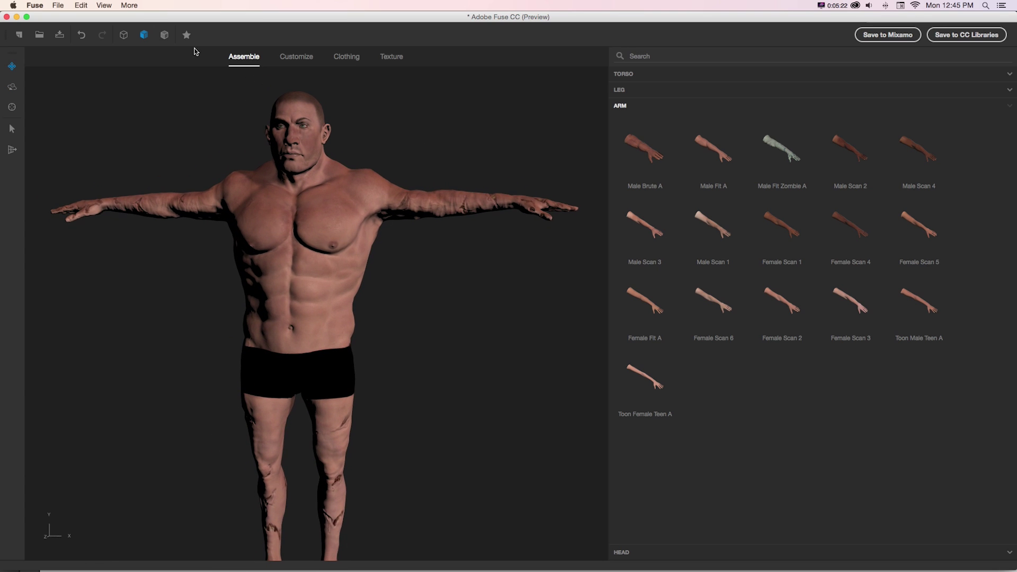
left_click(104, 5)
mouse_move(179, 19)
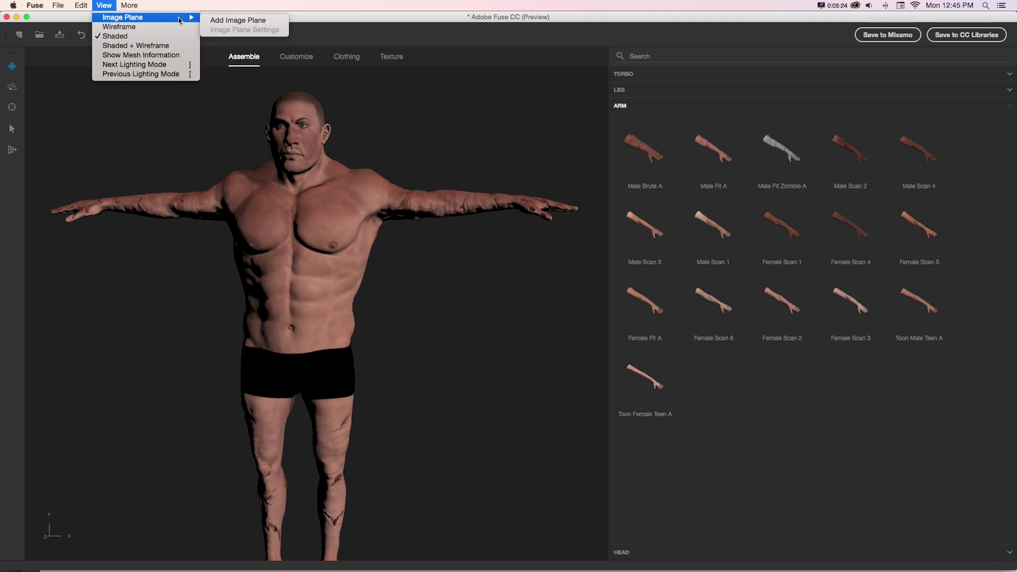
left_click(223, 21)
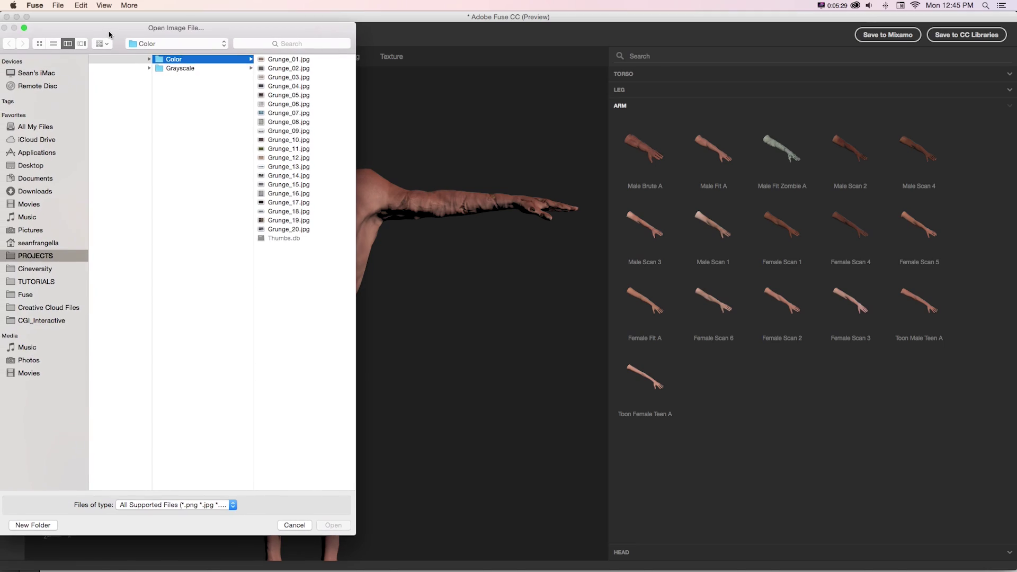
left_click(277, 61)
key("space")
key("Down")
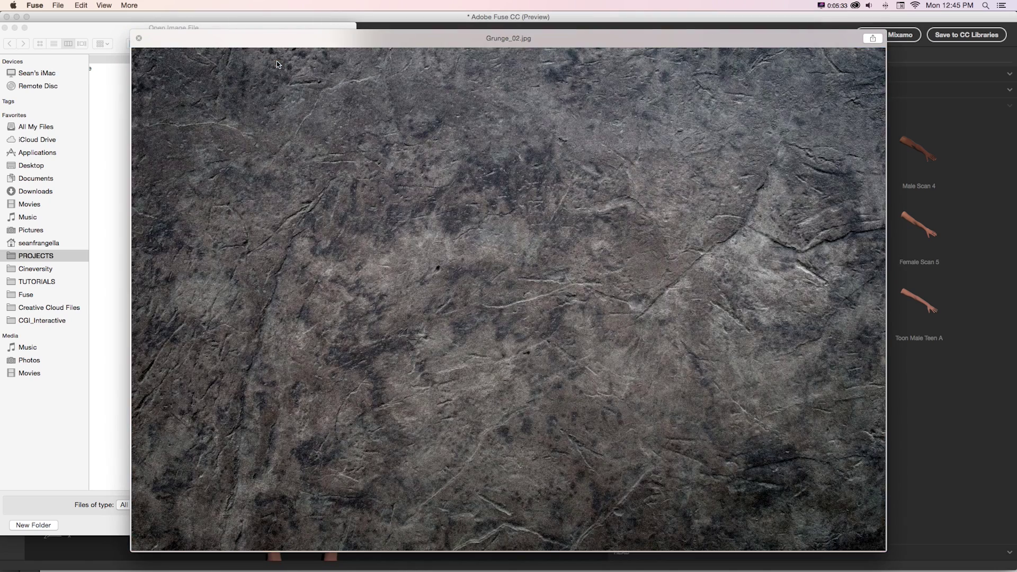
key("space")
left_click(321, 528)
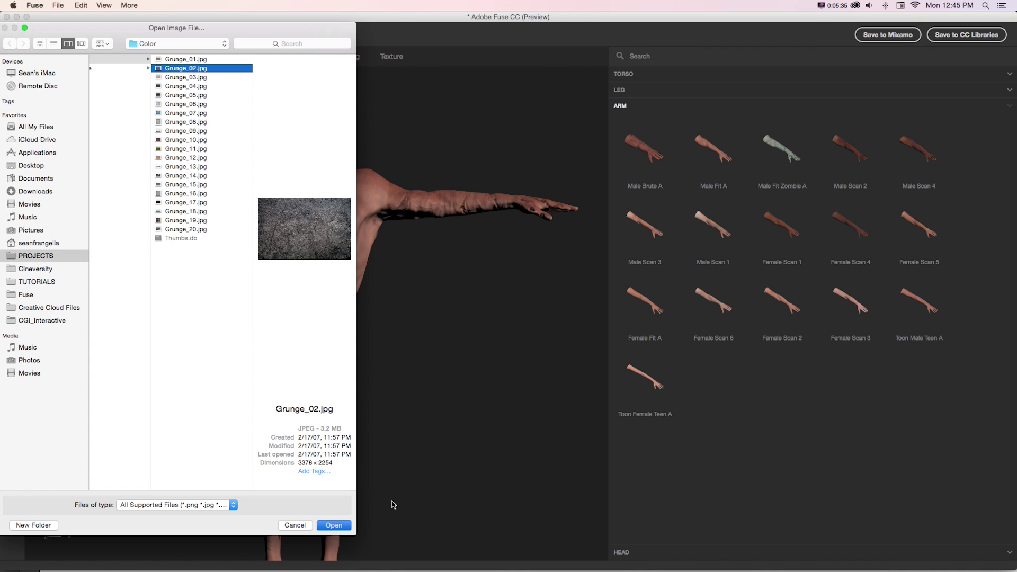
Try the image plane in front of the character, set it behind, scale it to fill the viewport, and strongly reduce its opacity
left_click_drag(743, 363, 492, 267)
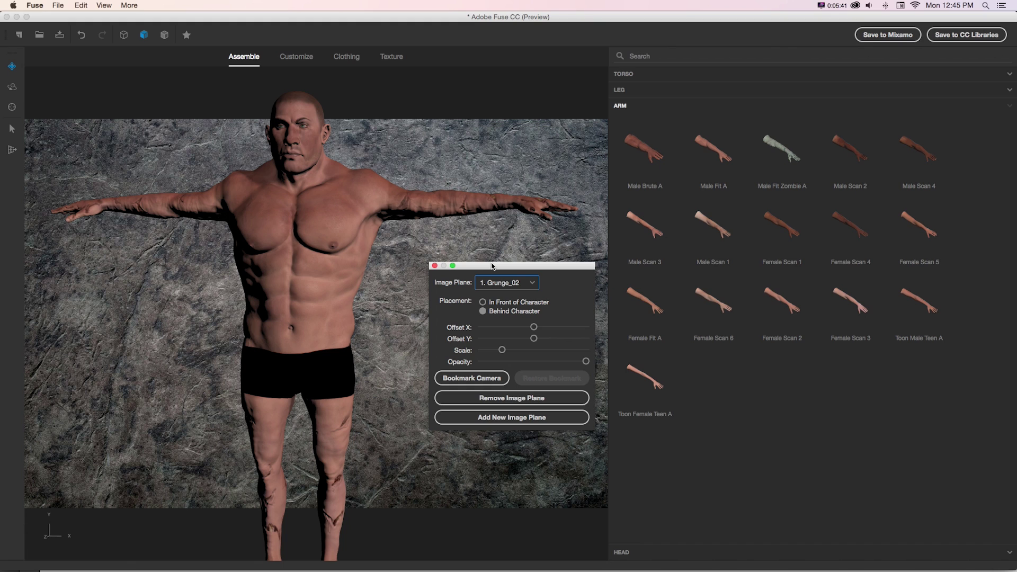
left_click(483, 302)
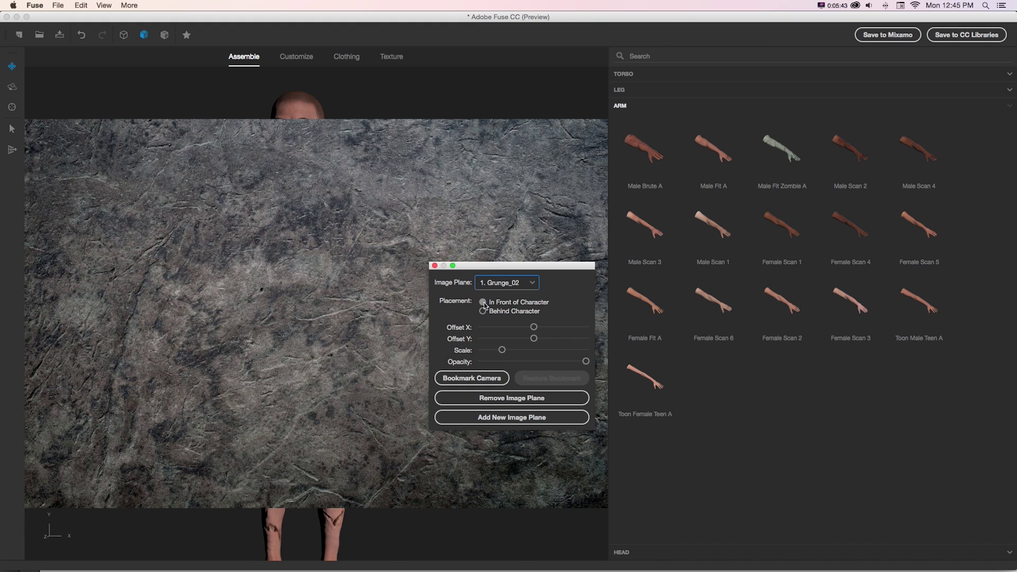
left_click(483, 311)
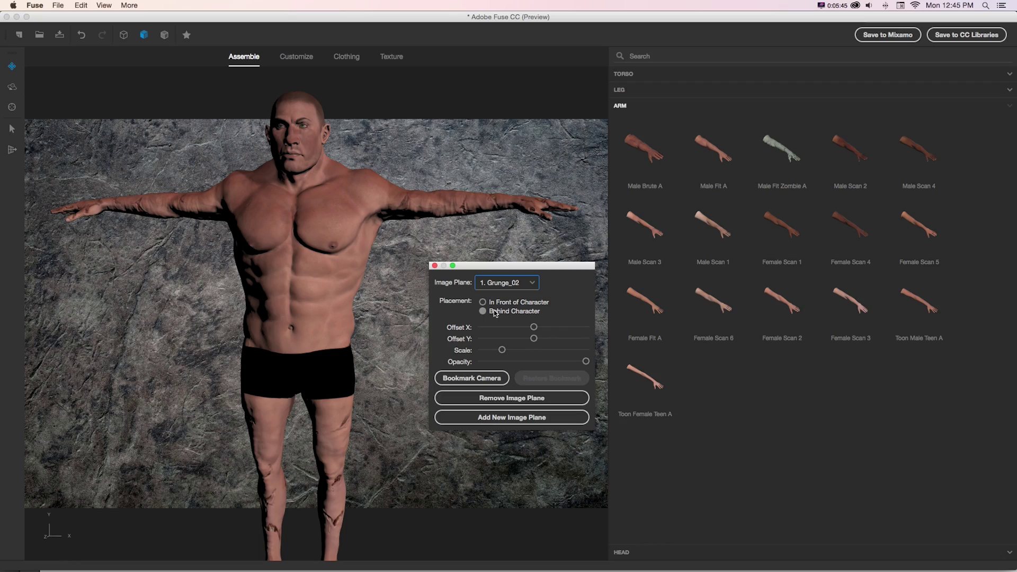
left_click_drag(534, 328, 514, 350)
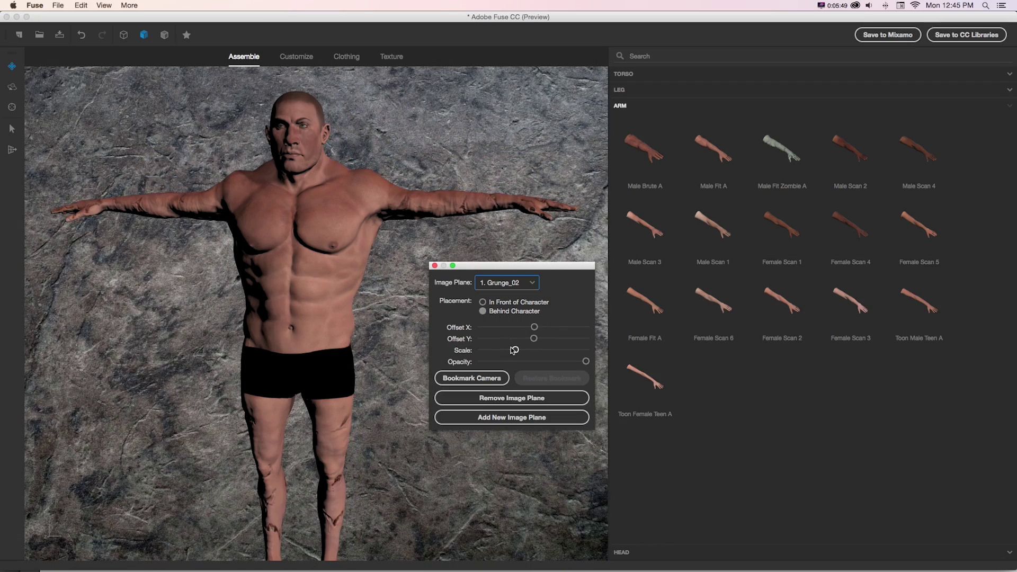
left_click_drag(583, 364, 508, 364)
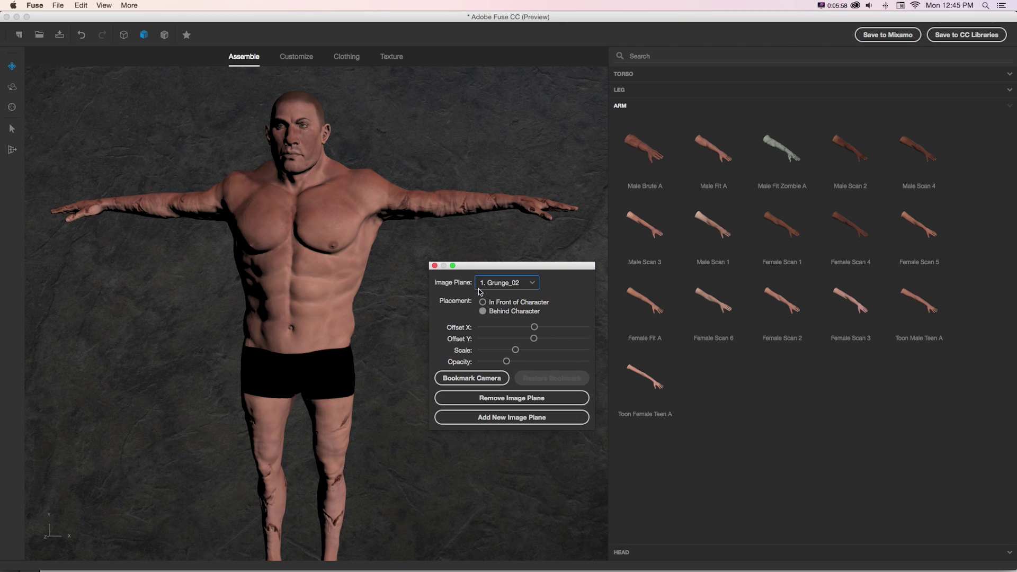
left_click_drag(464, 260, 551, 141)
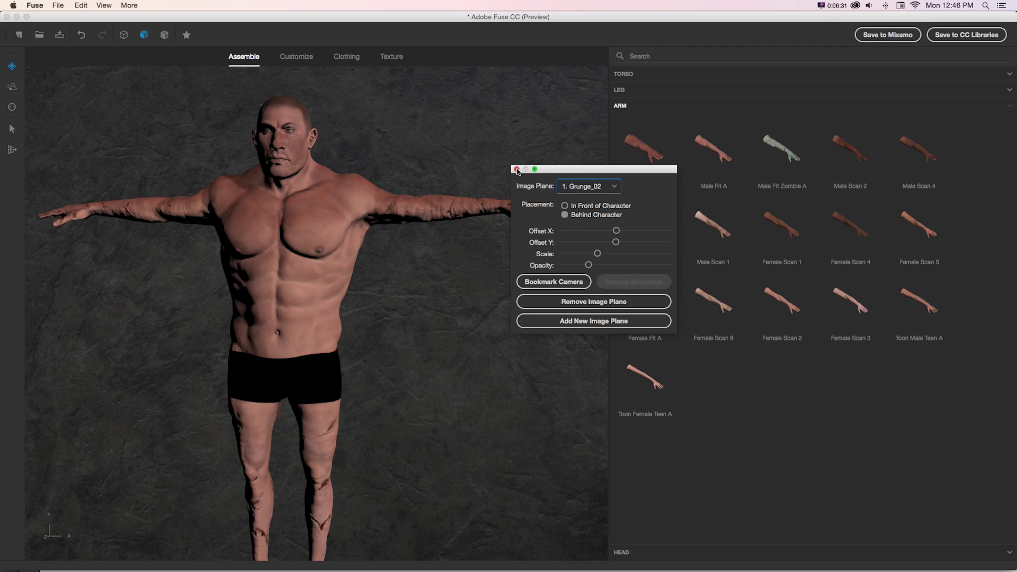
left_click(516, 170)
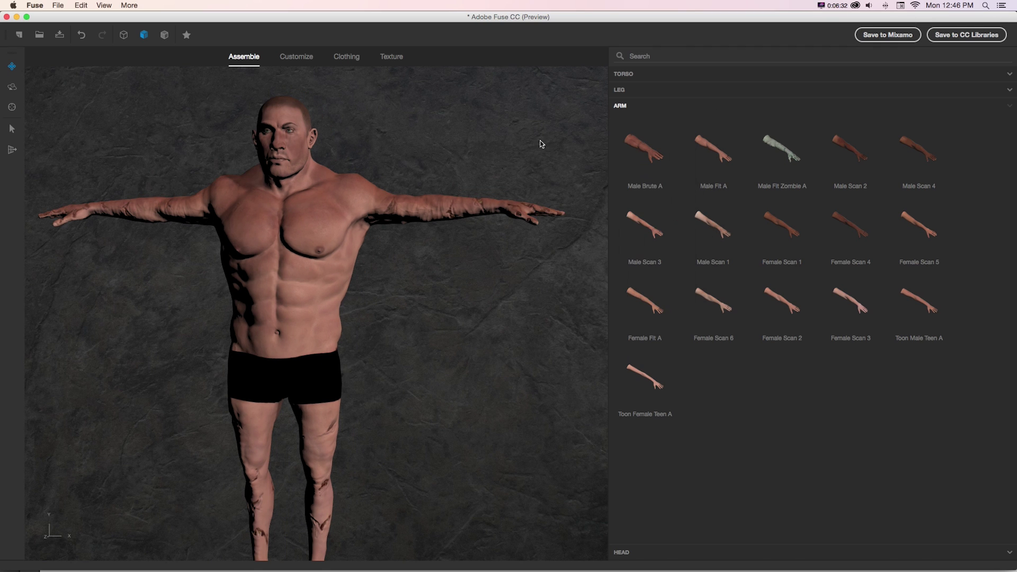
Select the torso, render the mesh as shaded with wireframe, and widen the shoulders by pulling the Shoulder Lower region outward
left_click_drag(139, 90, 143, 150)
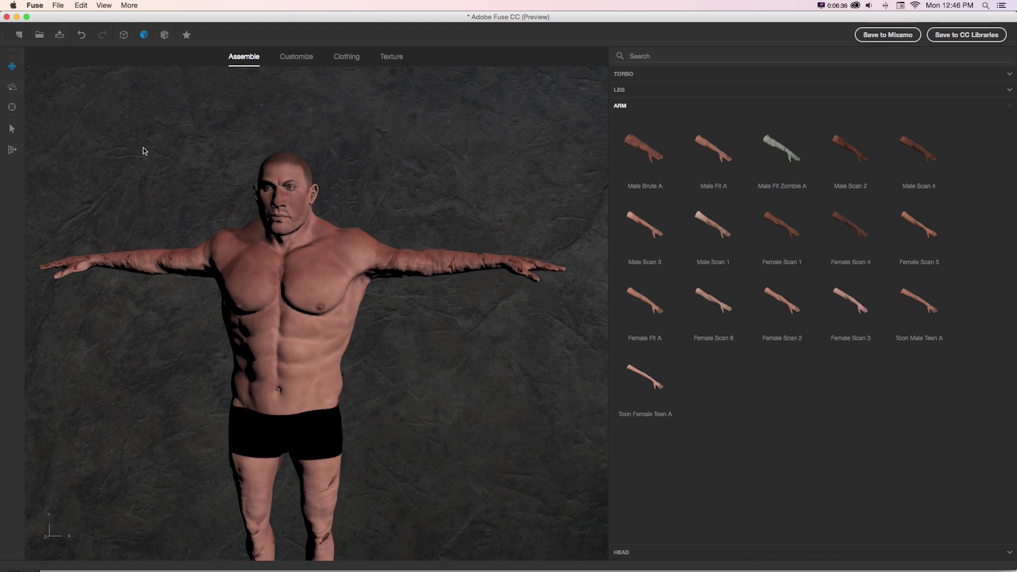
scroll(269, 172, "up", 3)
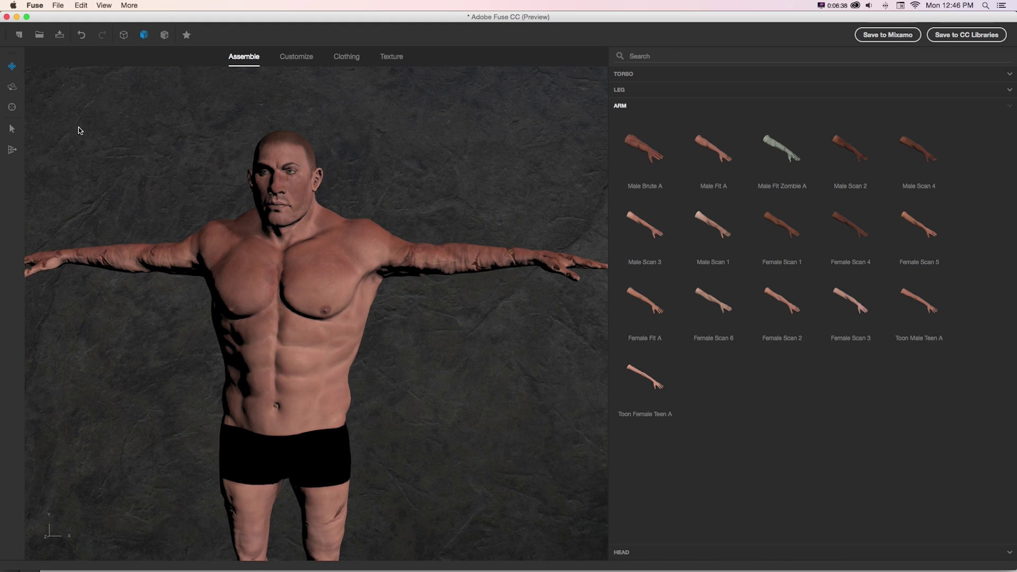
left_click(13, 128)
scroll(390, 199, "up", 3)
left_click(390, 198)
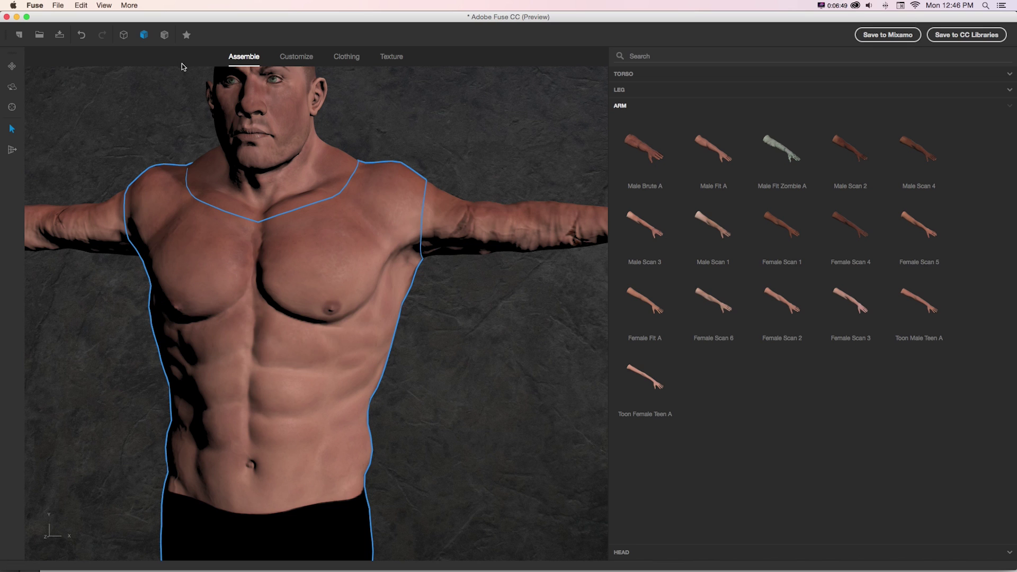
left_click(164, 35)
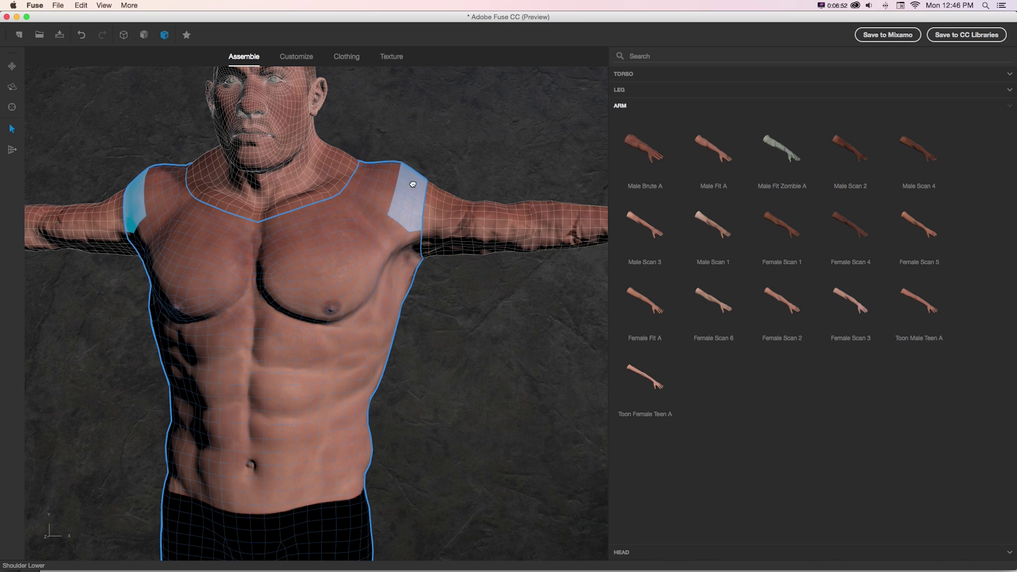
left_click_drag(428, 190, 477, 193)
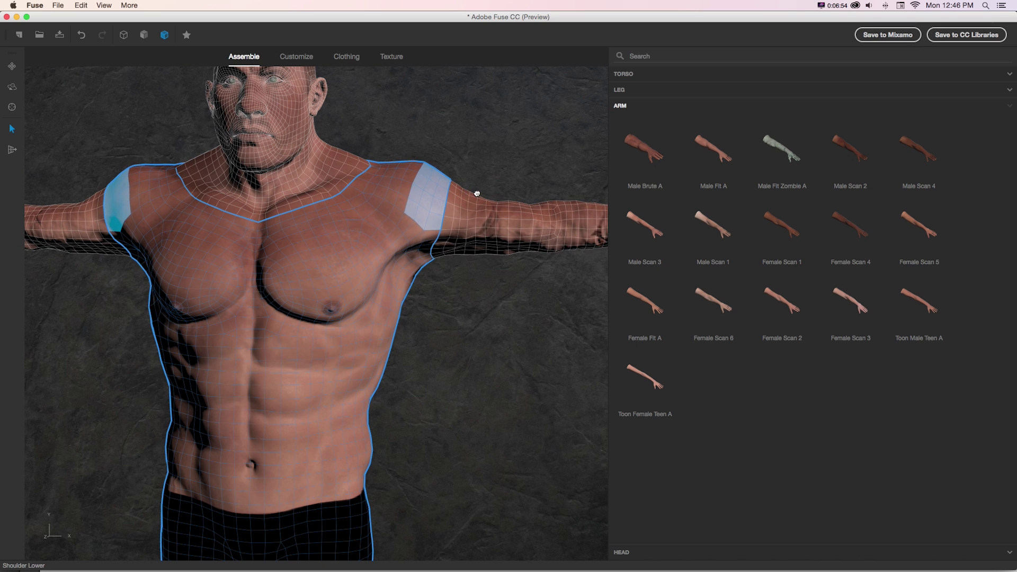
Reshape the torso's sides by pulling the Torso Upper region and the waist outward directly on the mesh
scroll(462, 200, "down", 2)
left_click_drag(377, 319, 424, 310)
left_click_drag(350, 383, 364, 383)
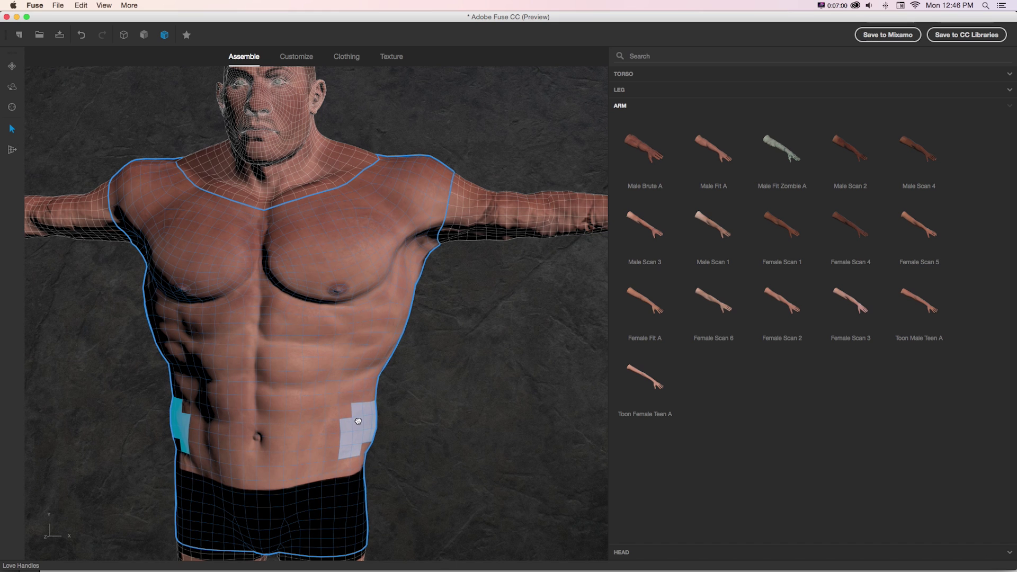
scroll(362, 424, "down", 3)
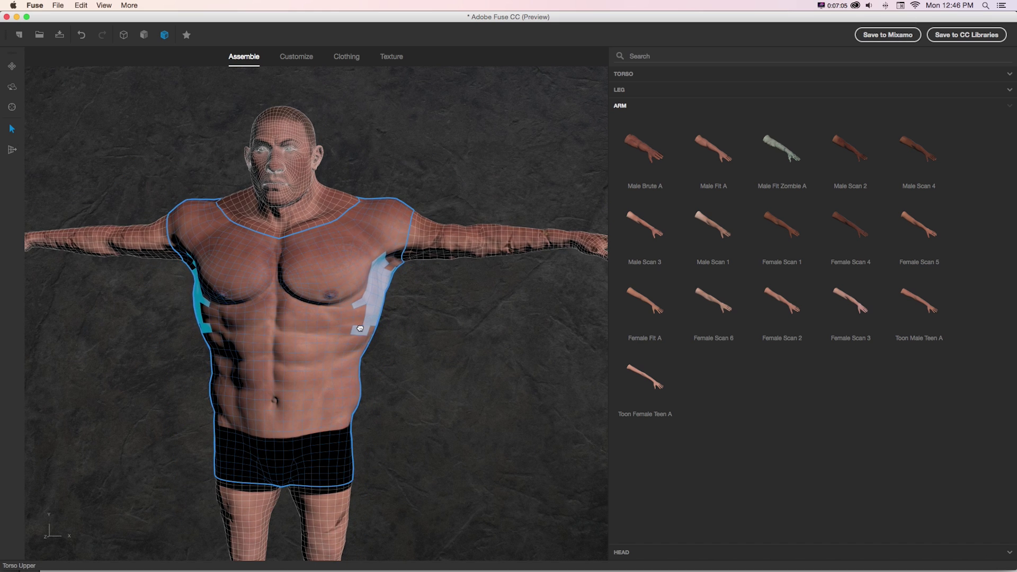
scroll(347, 392, "up", 2)
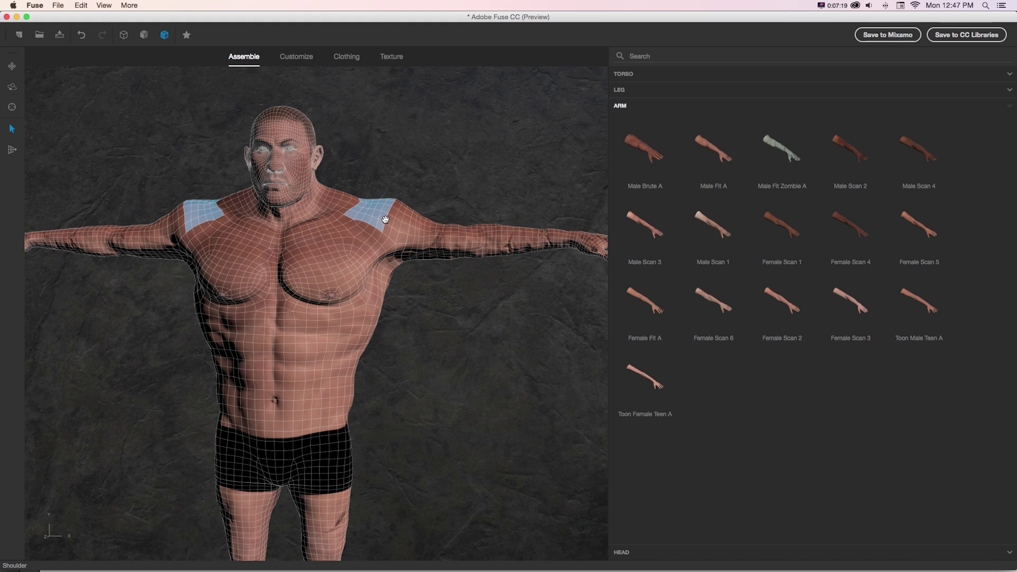
Examine the body-shape parameters for the shoulder region in the Customize stage, and return to the Assemble stage
left_click(385, 219)
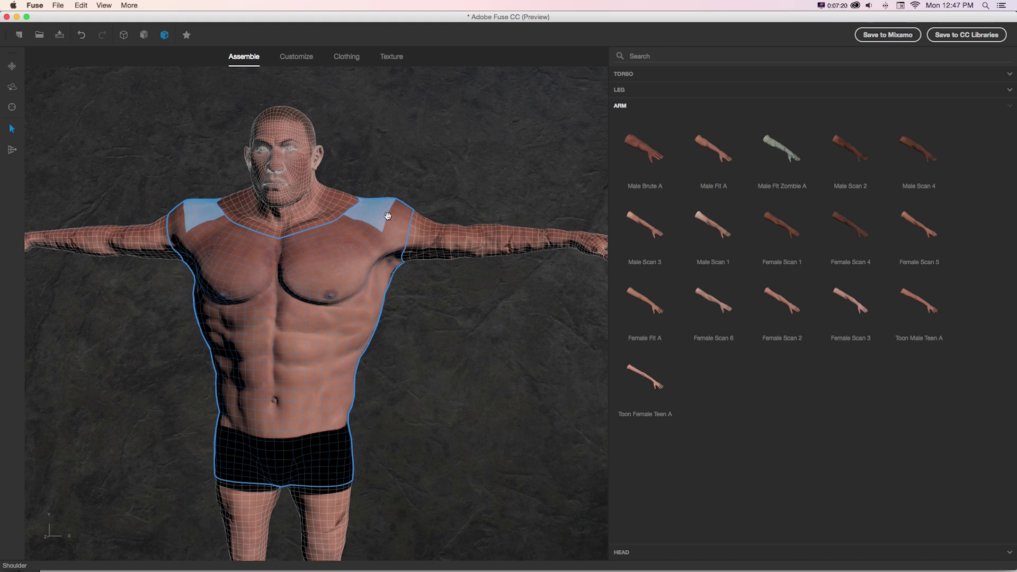
left_click(296, 56)
left_click_drag(375, 226, 356, 205)
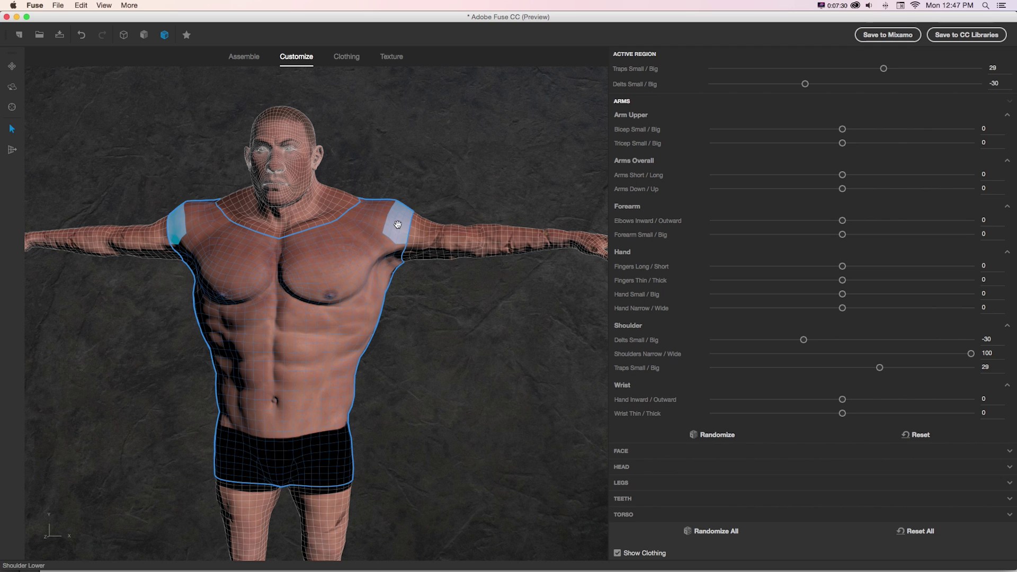
left_click(244, 57)
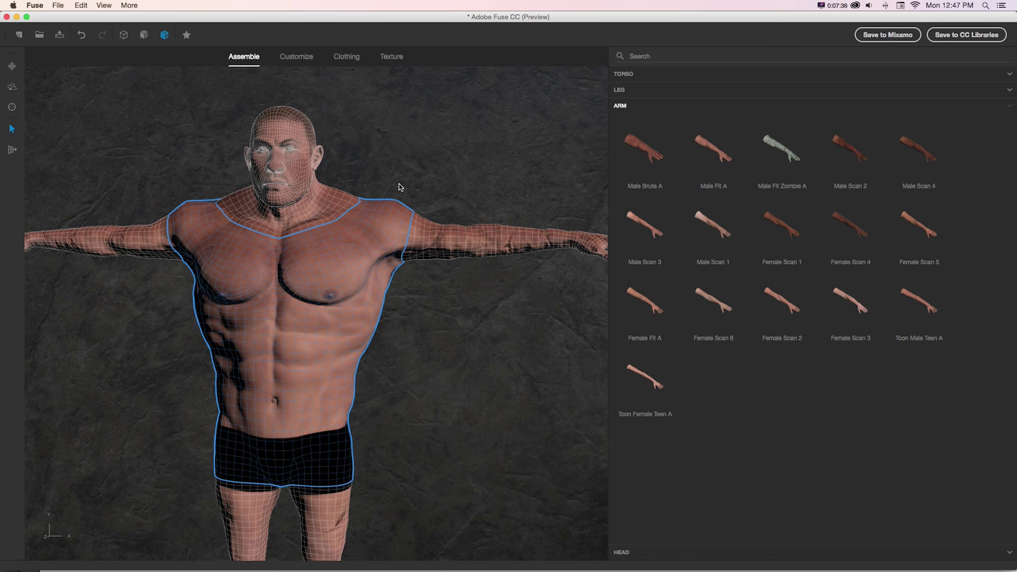
Open the Customize stage with its body-shape parameters, and rotate the character to view the upper body at an angle
left_click_drag(399, 183, 381, 173)
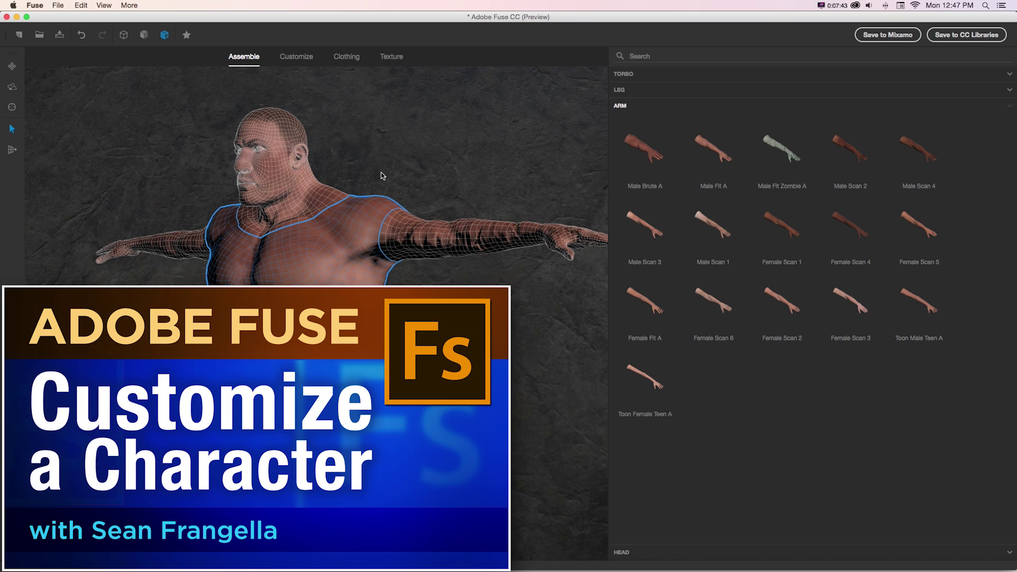
left_click(298, 58)
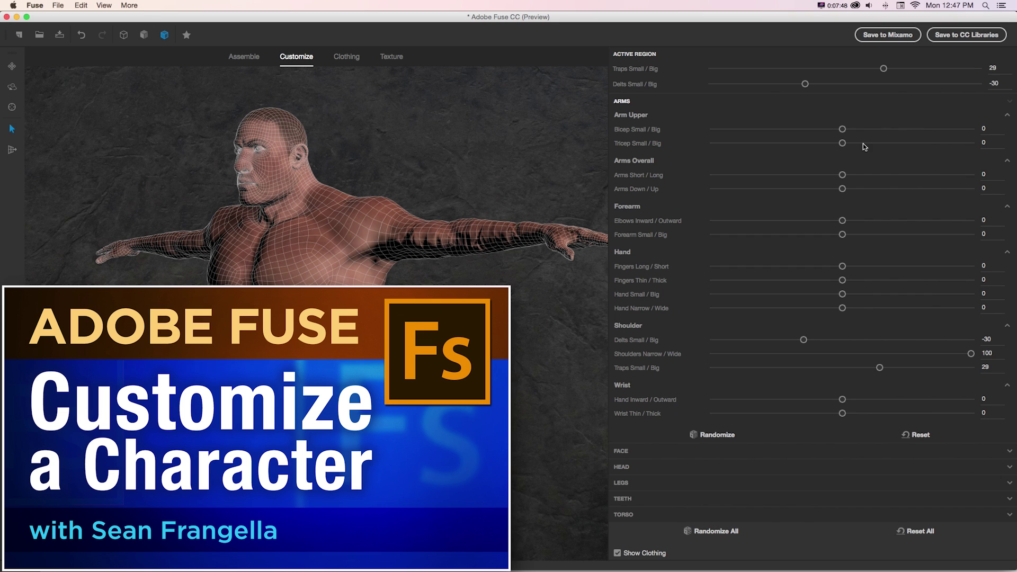
left_click_drag(404, 193, 459, 181)
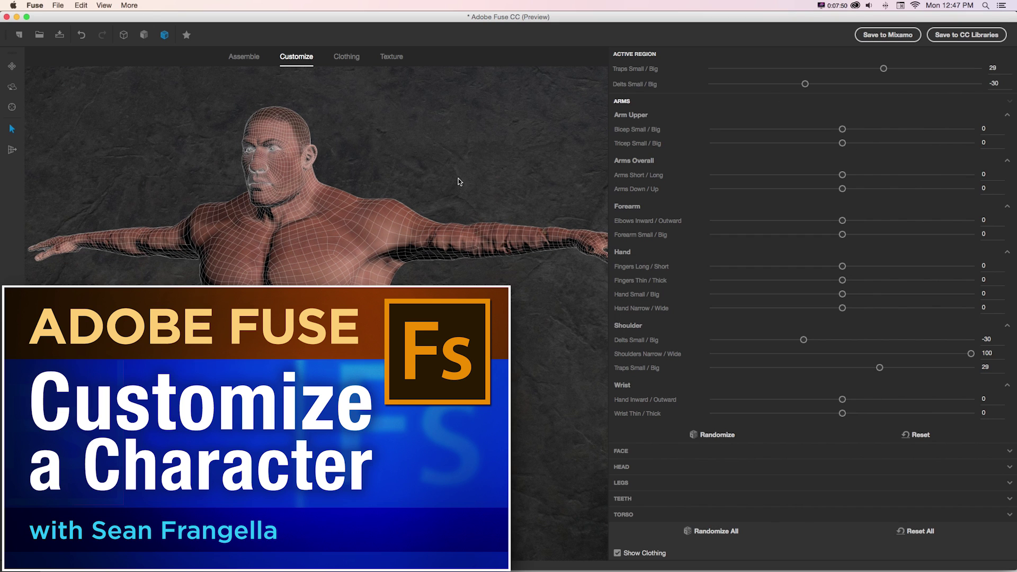